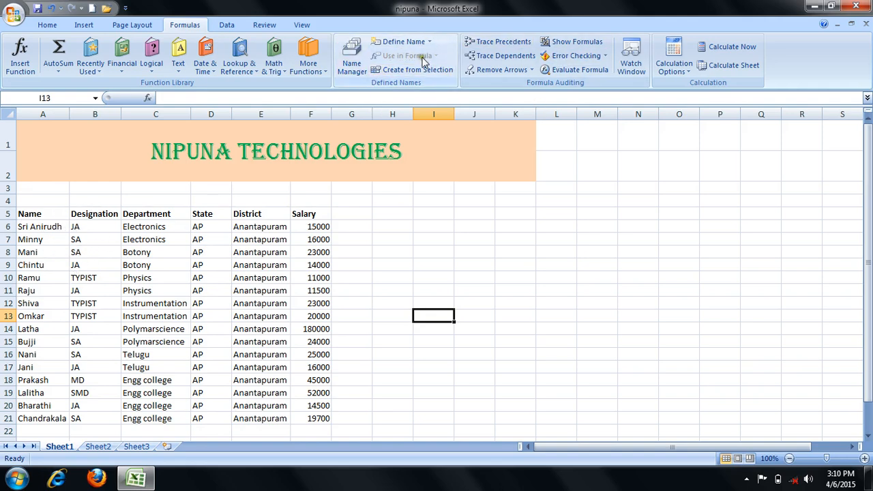
# Step: Look over the table's column headings in row 5, from Name to Salary
pyautogui.click(270, 251)
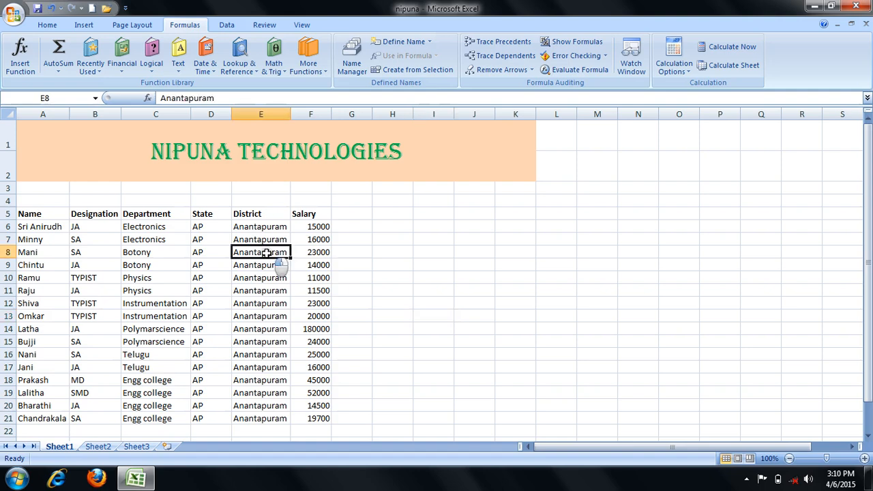
pyautogui.click(31, 216)
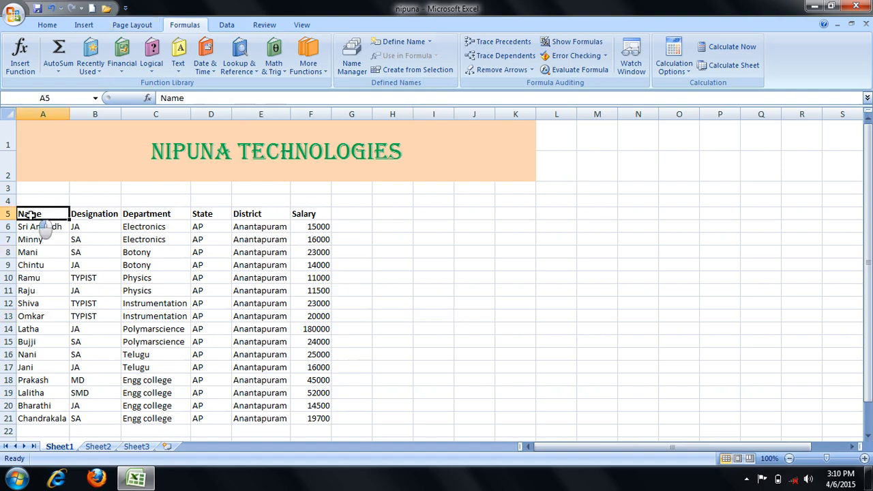
pyautogui.click(76, 215)
pyautogui.click(149, 217)
pyautogui.click(197, 216)
pyautogui.click(247, 216)
pyautogui.click(309, 217)
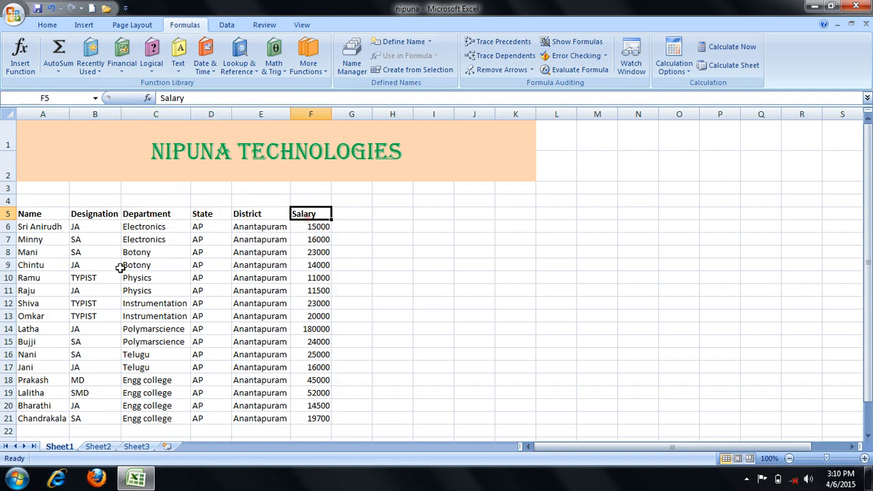
pyautogui.click(31, 215)
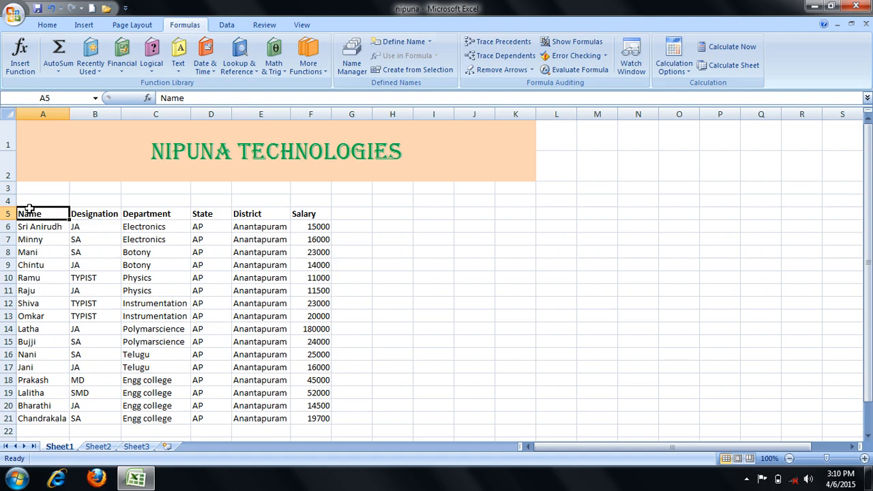
pyautogui.keyDown('shift'); pyautogui.click(39, 418); pyautogui.keyUp('shift')
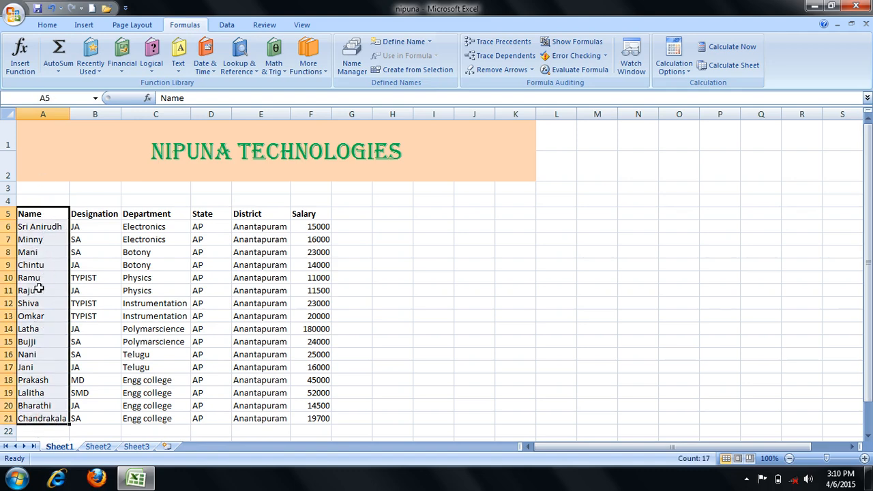
pyautogui.click(45, 408)
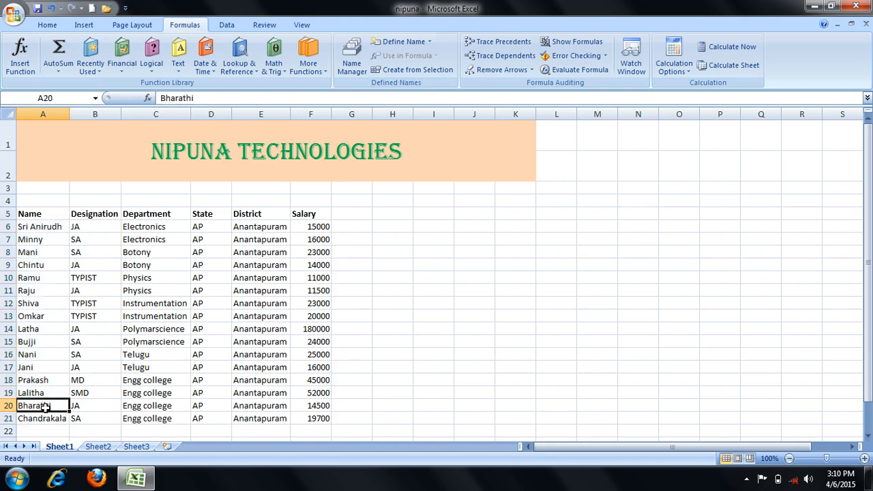
# Step: Define the workbook-scoped name "Name" for the Name column, range A5:A21, including its heading
pyautogui.click(46, 214)
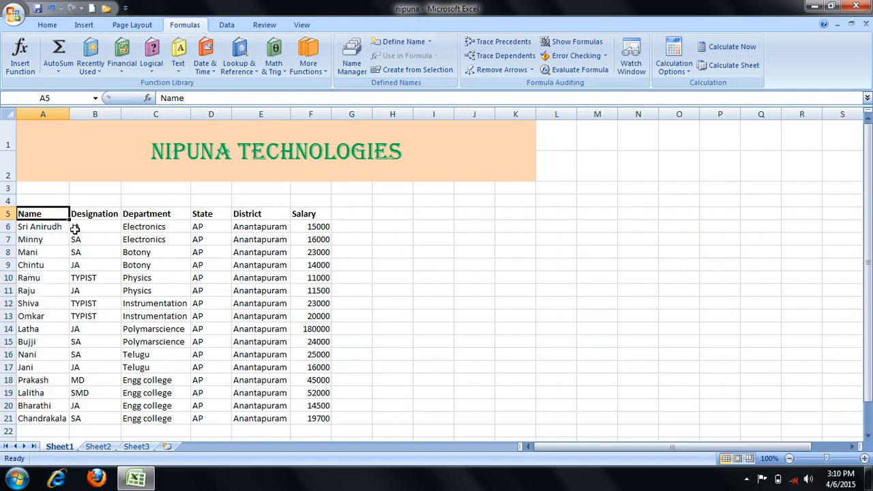
pyautogui.keyDown('shift'); pyautogui.click(36, 422); pyautogui.keyUp('shift')
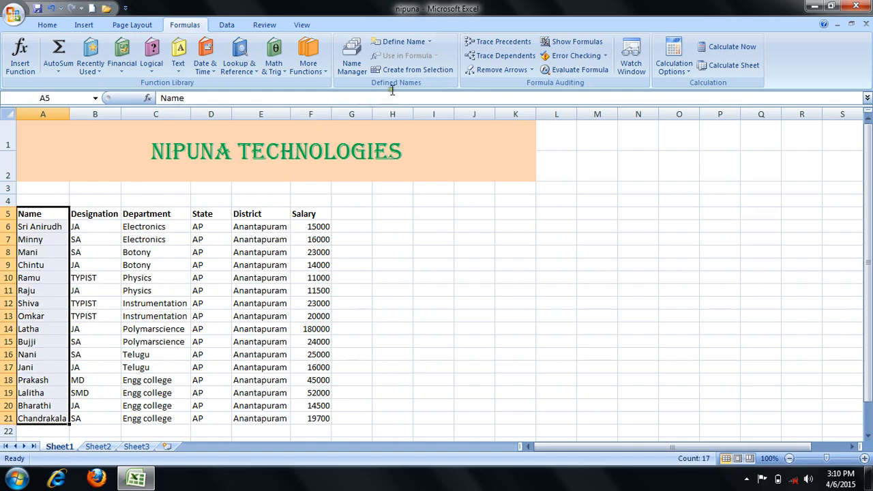
pyautogui.click(413, 42)
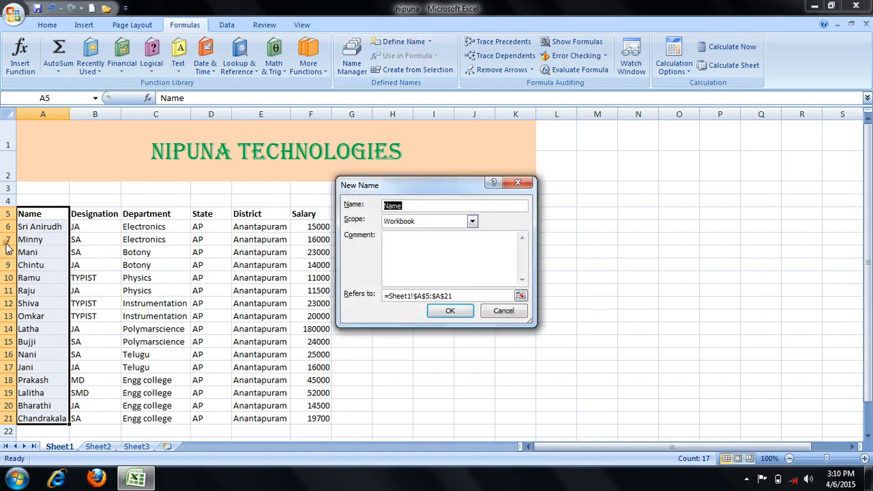
pyautogui.click(451, 310)
# Step: Test the defined name "Name" by jumping to its range from an empty cell
pyautogui.click(374, 397)
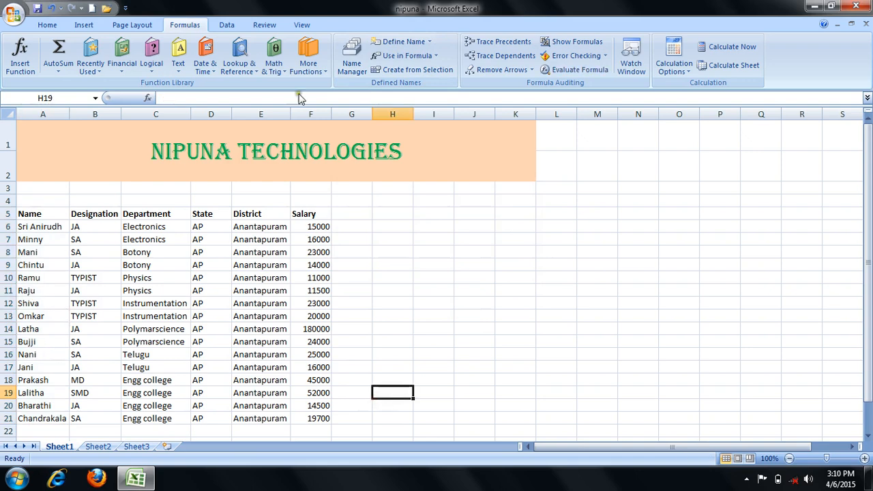
pyautogui.click(96, 98)
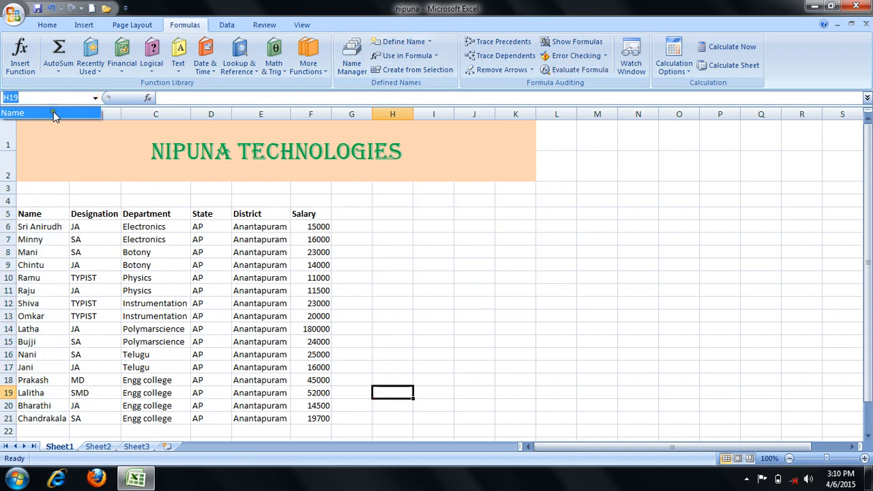
pyautogui.click(51, 113)
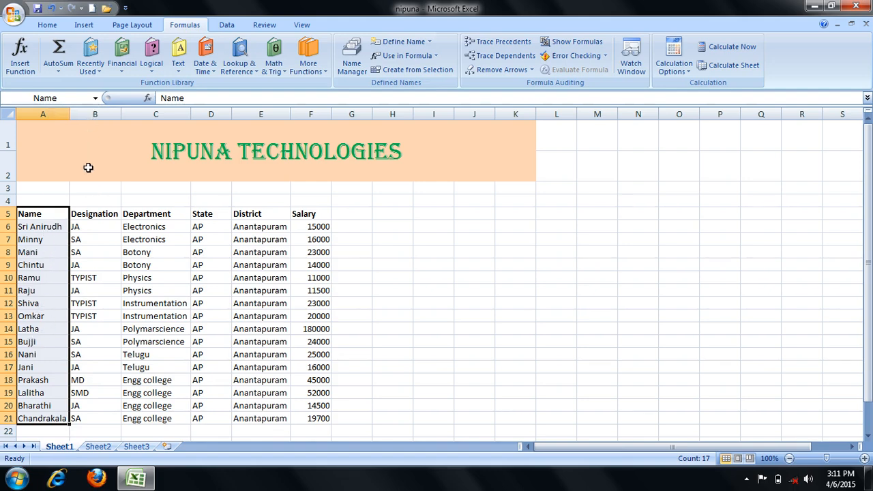
# Step: Define the workbook-scoped name "Designation" for the Designation column, range B5:B21, including its heading
pyautogui.click(108, 214)
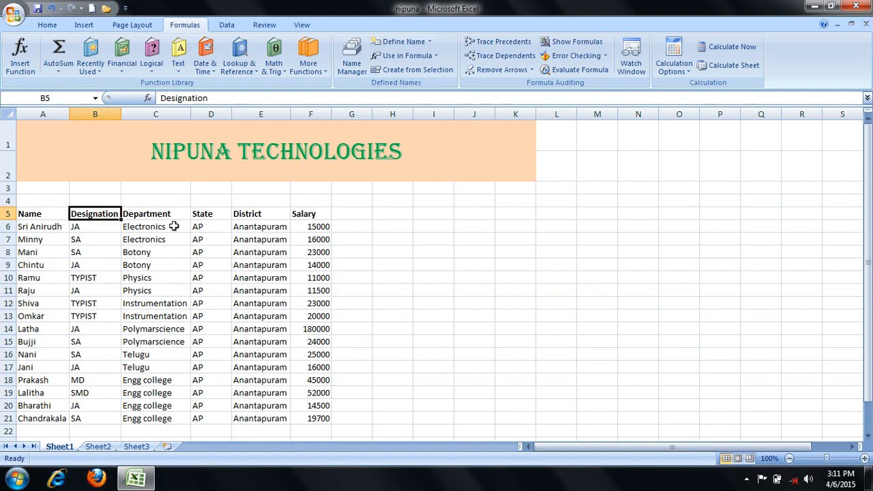
pyautogui.keyDown('shift'); pyautogui.click(86, 420); pyautogui.keyUp('shift')
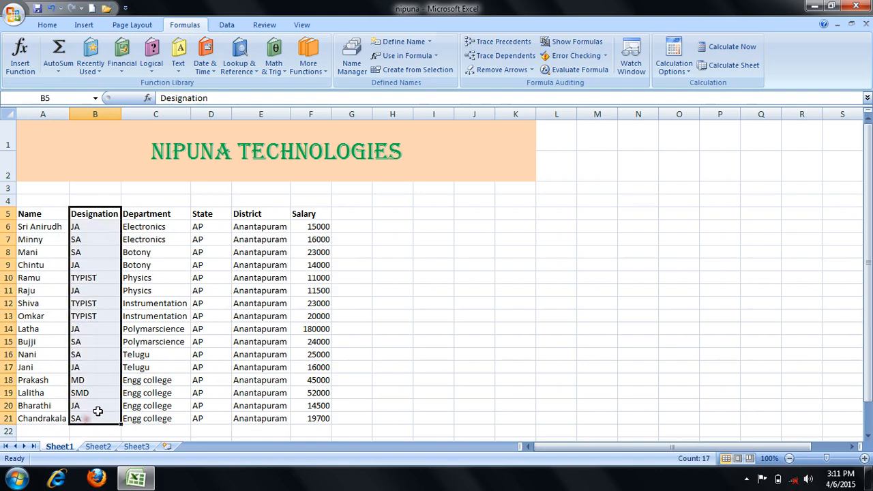
pyautogui.click(410, 42)
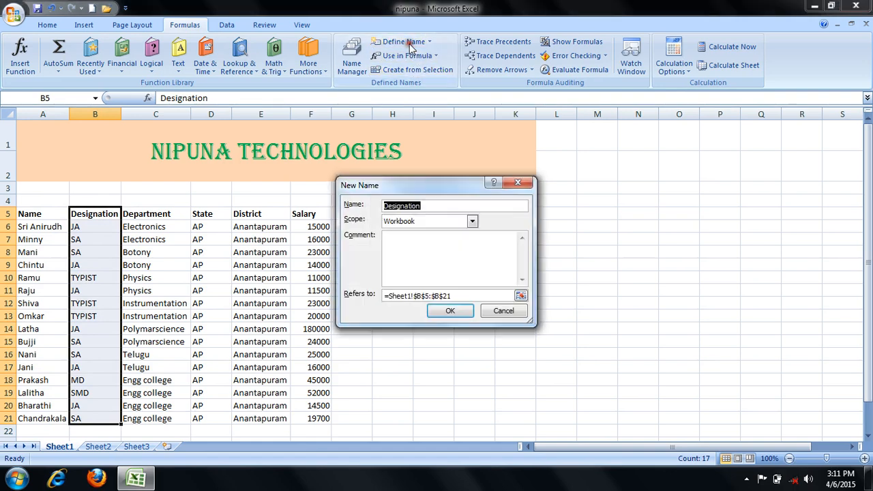
pyautogui.click(450, 311)
# Step: Test the defined names by jumping to the Designation range and to the Name range
pyautogui.click(341, 352)
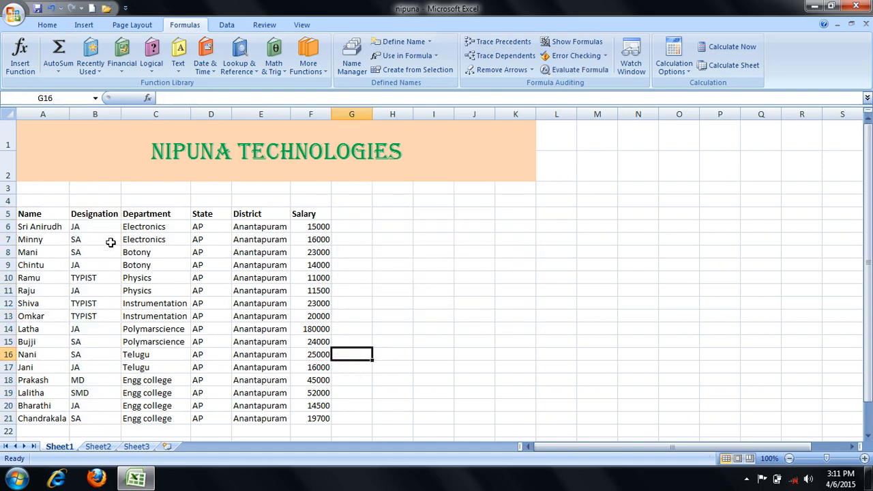
pyautogui.click(95, 98)
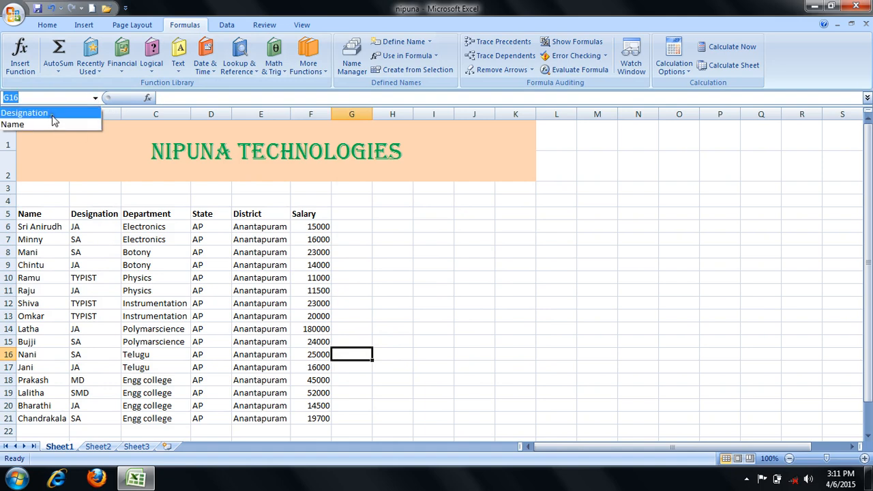
pyautogui.click(53, 114)
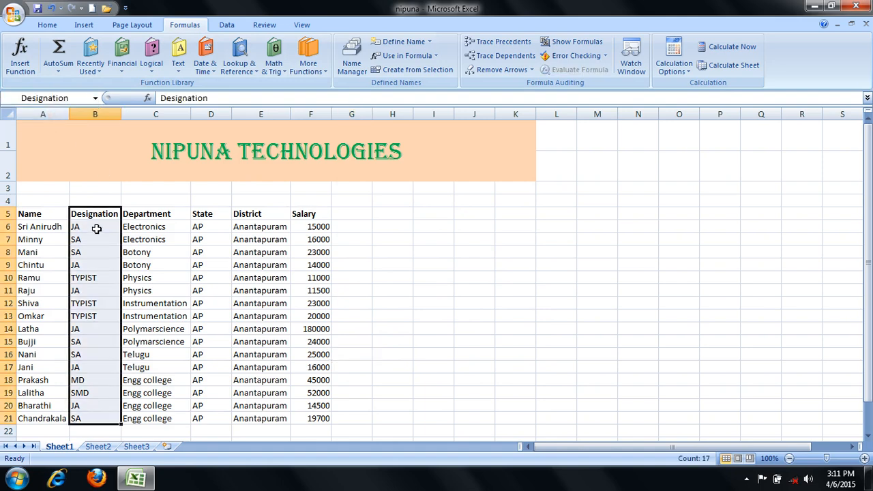
pyautogui.click(95, 98)
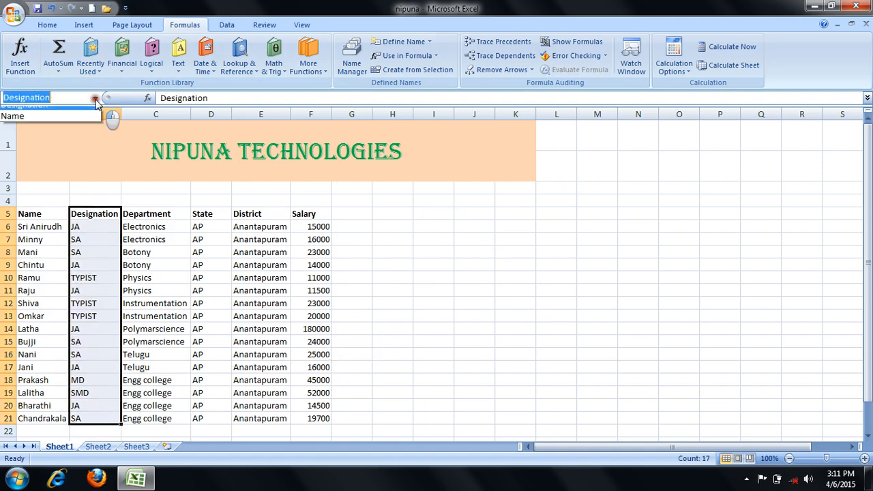
pyautogui.click(59, 125)
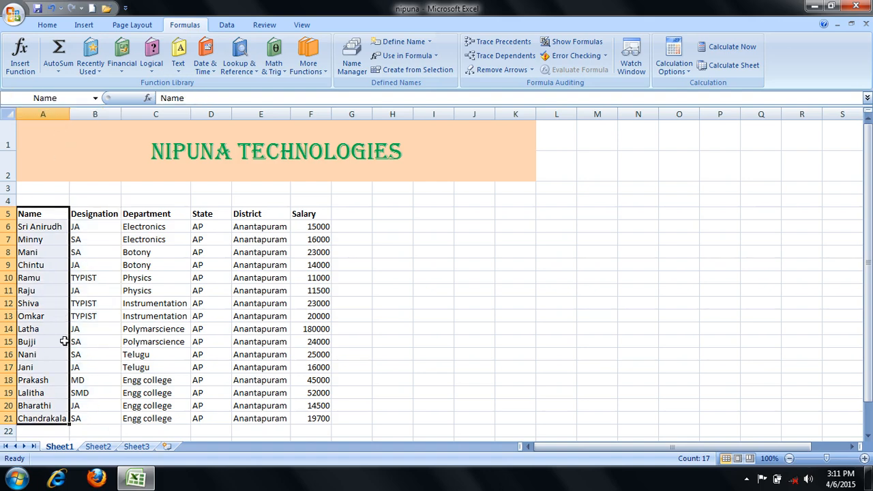
# Step: Create names for the Department, State, District and Salary columns from range C5:F21, using only the top row as labels
pyautogui.click(140, 329)
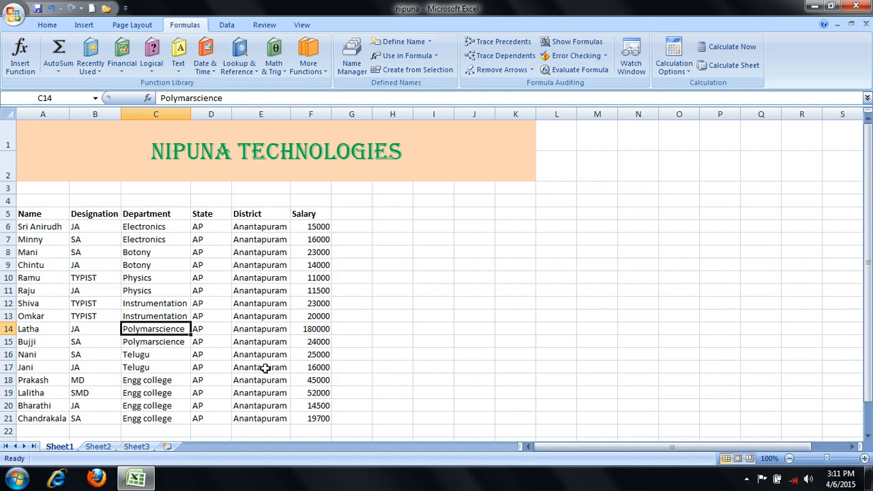
pyautogui.click(137, 216)
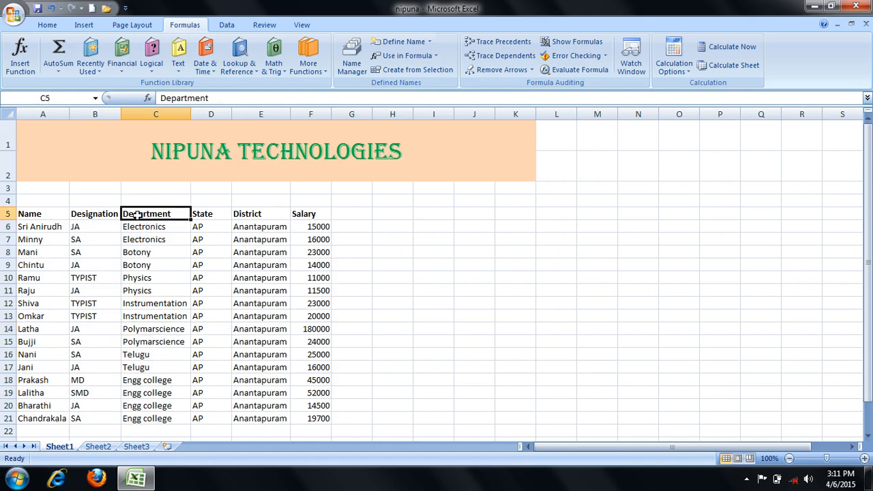
pyautogui.keyDown('shift'); pyautogui.click(322, 420); pyautogui.keyUp('shift')
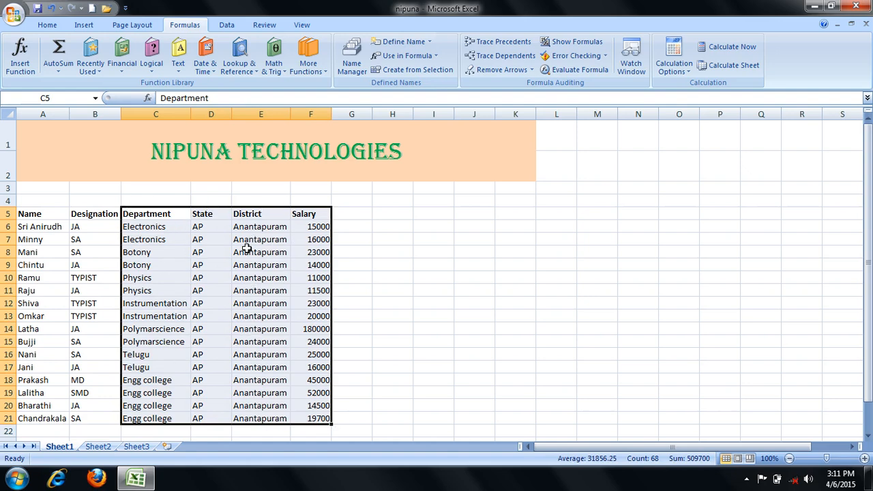
pyautogui.click(426, 71)
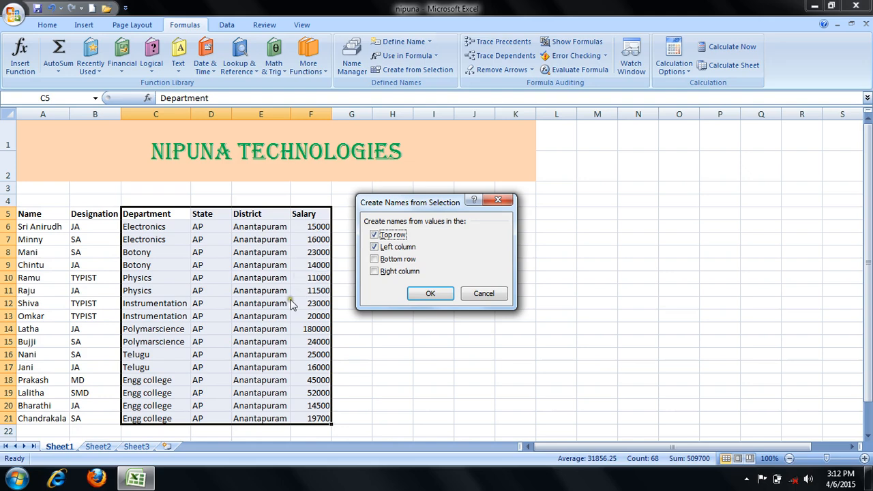
pyautogui.click(374, 247)
pyautogui.click(427, 294)
# Step: Jump to the State, Department, Salary and Name ranges by their defined names to check them
pyautogui.click(416, 316)
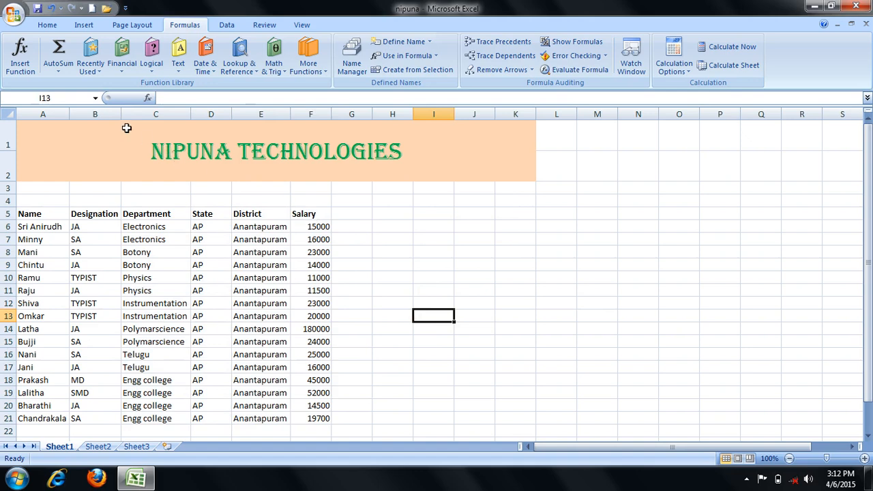
pyautogui.click(95, 97)
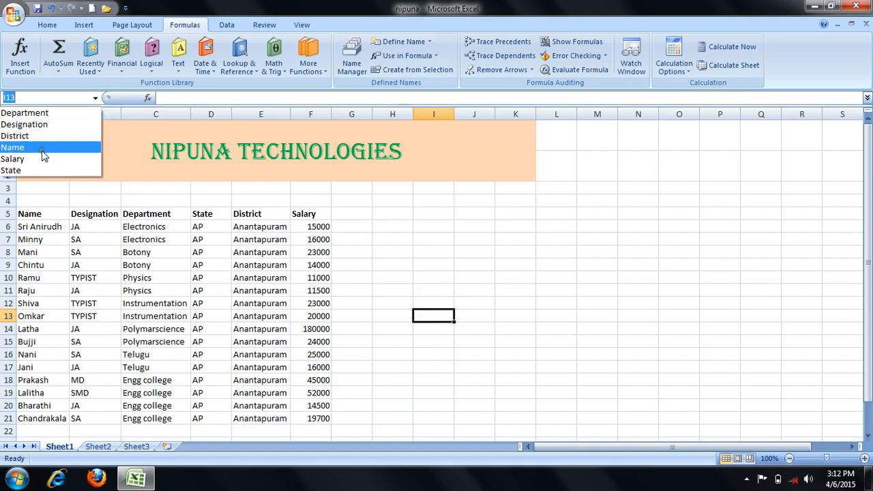
pyautogui.click(11, 171)
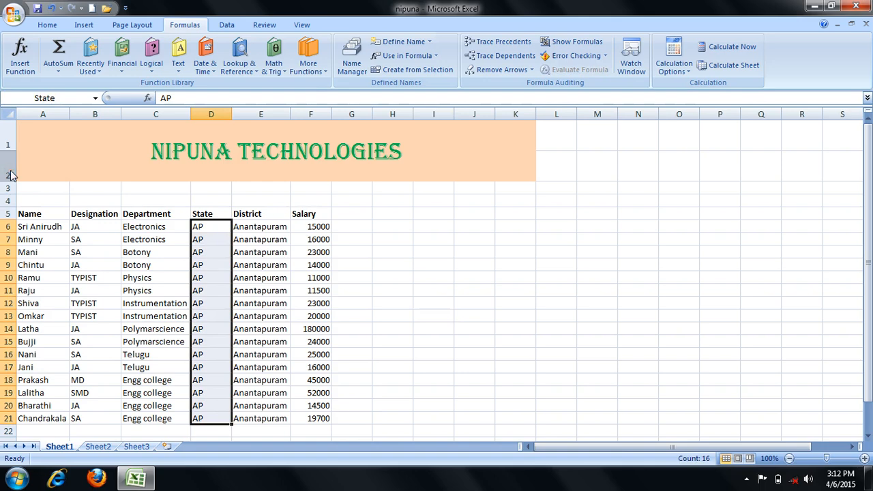
pyautogui.click(95, 98)
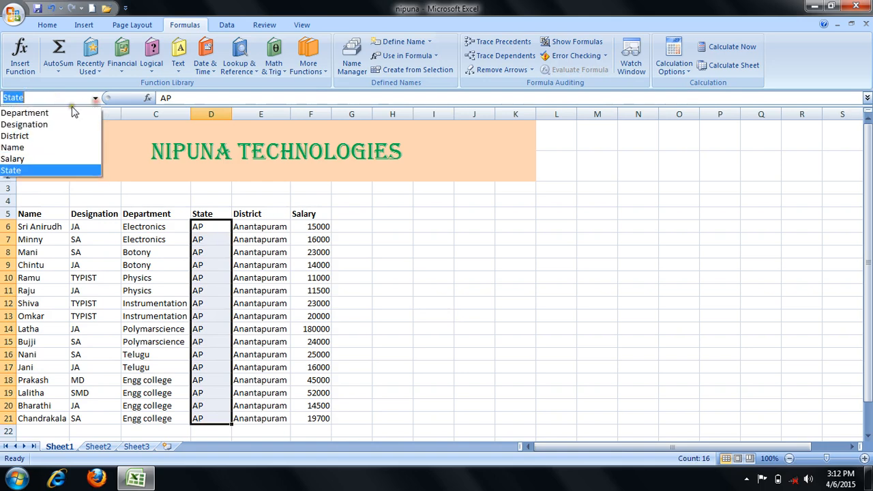
pyautogui.click(58, 113)
pyautogui.click(95, 98)
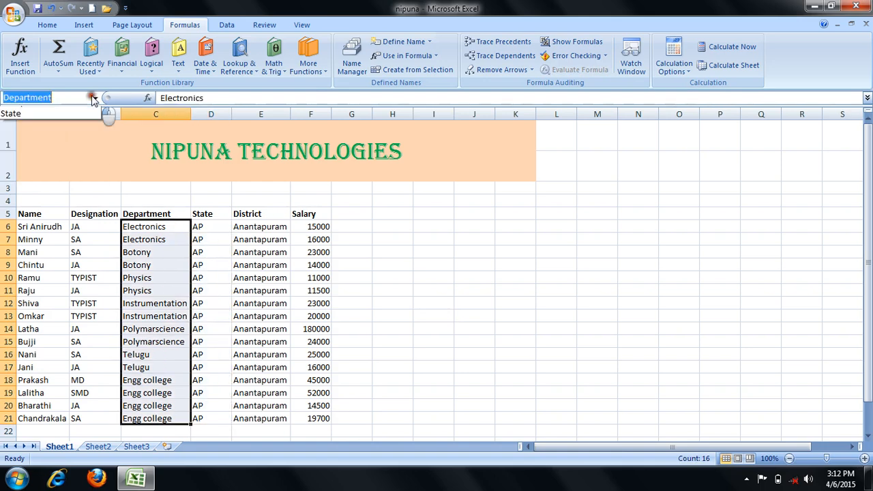
pyautogui.click(35, 160)
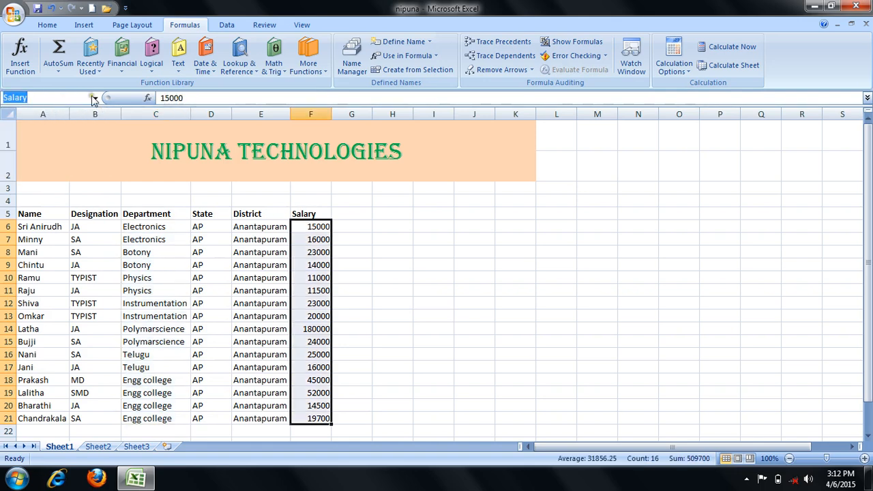
pyautogui.click(96, 98)
pyautogui.click(57, 148)
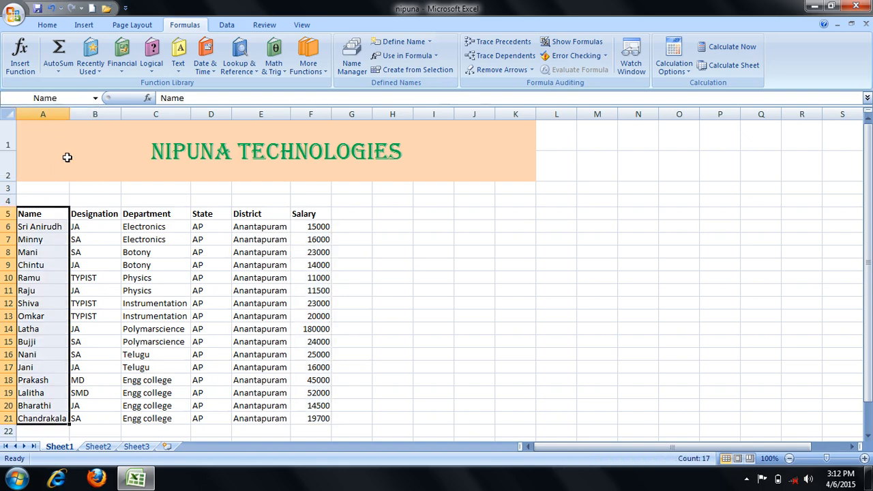
# Step: Review the list of defined names without going to any of them
pyautogui.click(186, 331)
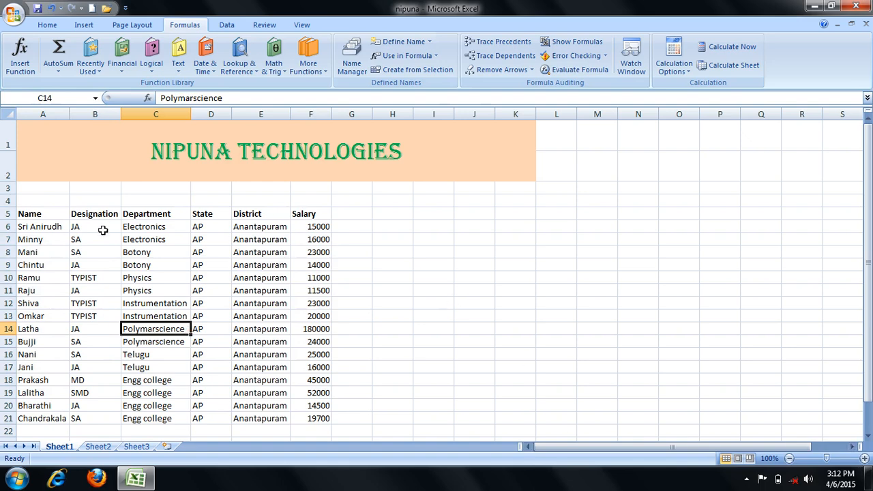
pyautogui.click(96, 98)
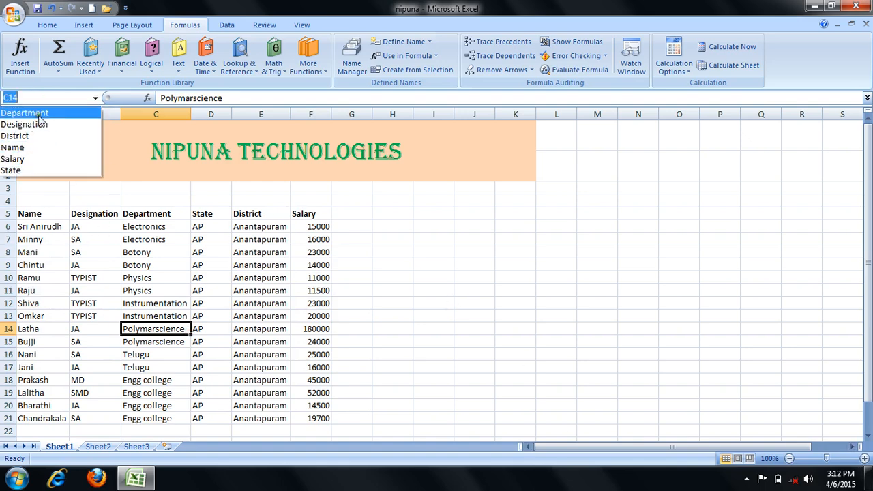
pyautogui.click(128, 244)
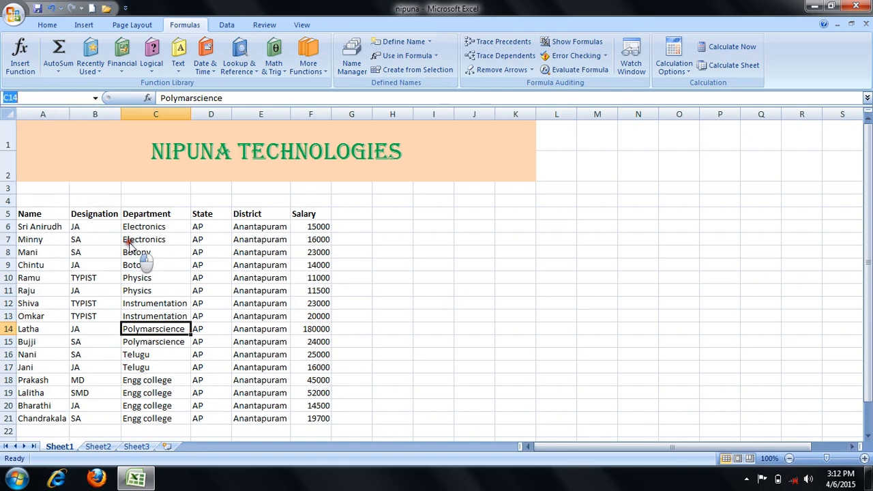
# Step: Delete the State and Salary names in the Name Manager
pyautogui.click(355, 70)
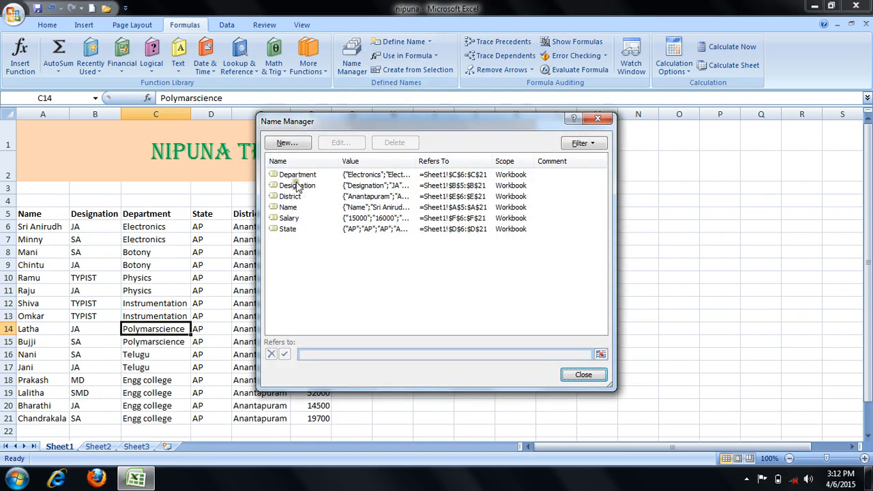
pyautogui.click(288, 230)
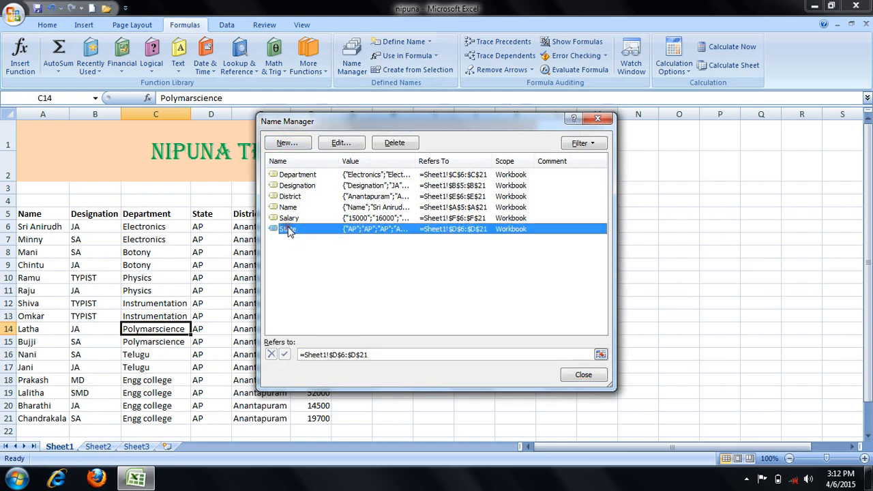
pyautogui.click(394, 142)
pyautogui.click(398, 272)
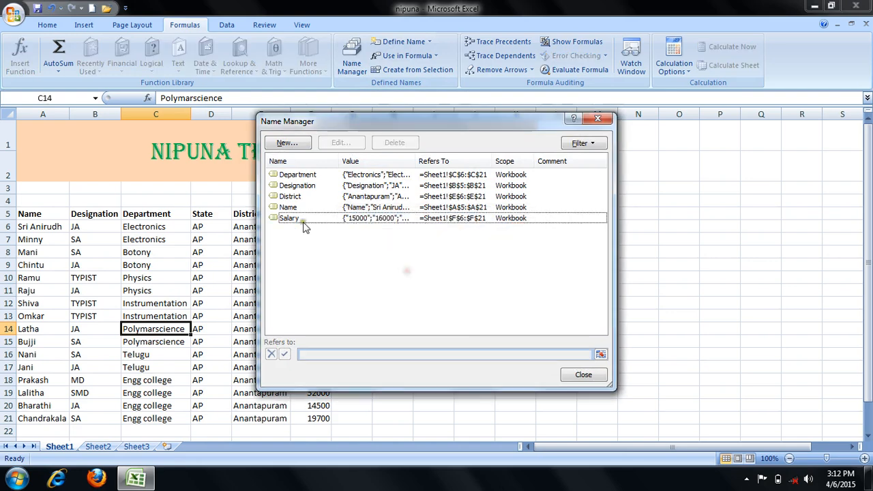
pyautogui.click(395, 142)
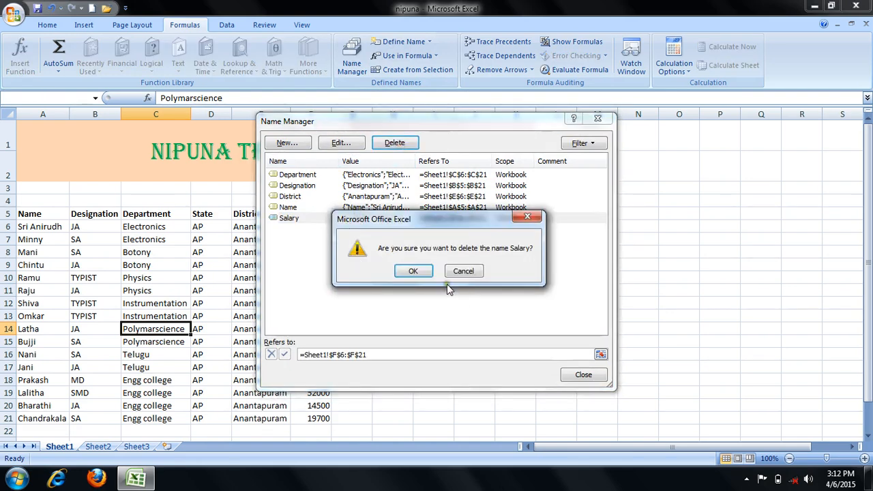
pyautogui.click(401, 272)
# Step: Delete the defined names Name and District as well
pyautogui.click(285, 207)
pyautogui.click(394, 143)
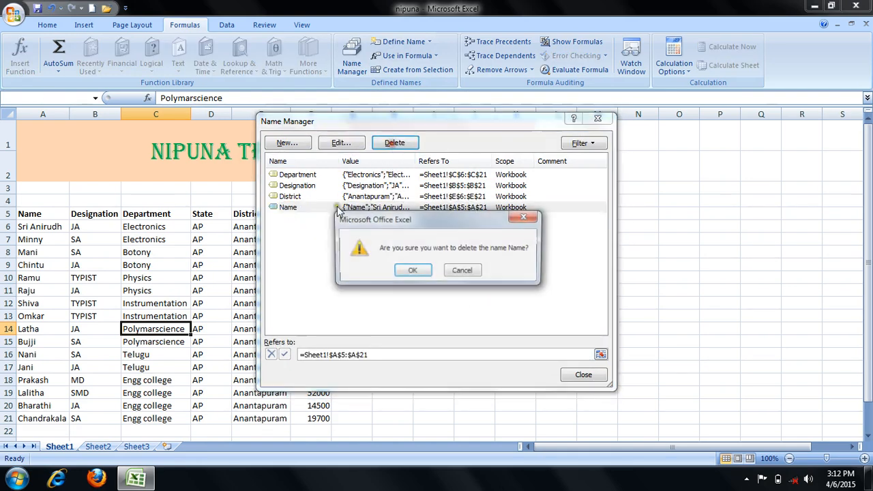
pyautogui.click(295, 196)
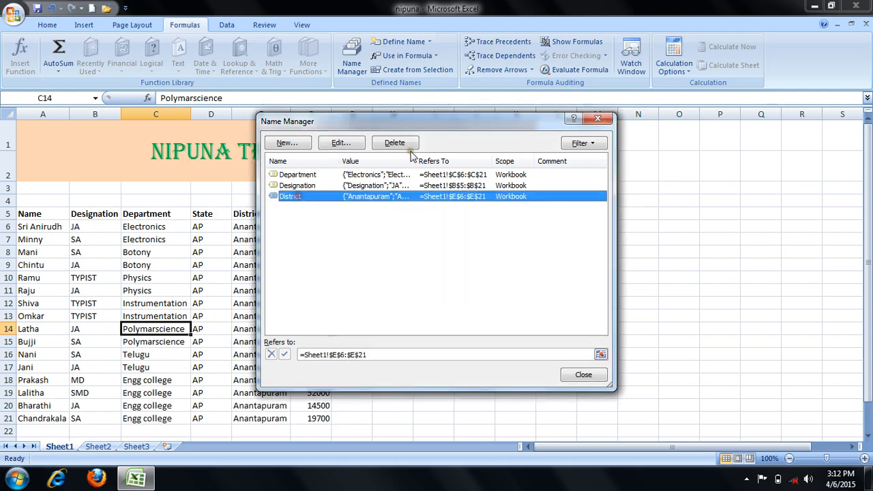
pyautogui.click(394, 142)
pyautogui.click(412, 271)
# Step: Delete the remaining Designation and Department names, close the Name Manager and check the list of defined names
pyautogui.click(298, 185)
pyautogui.click(395, 143)
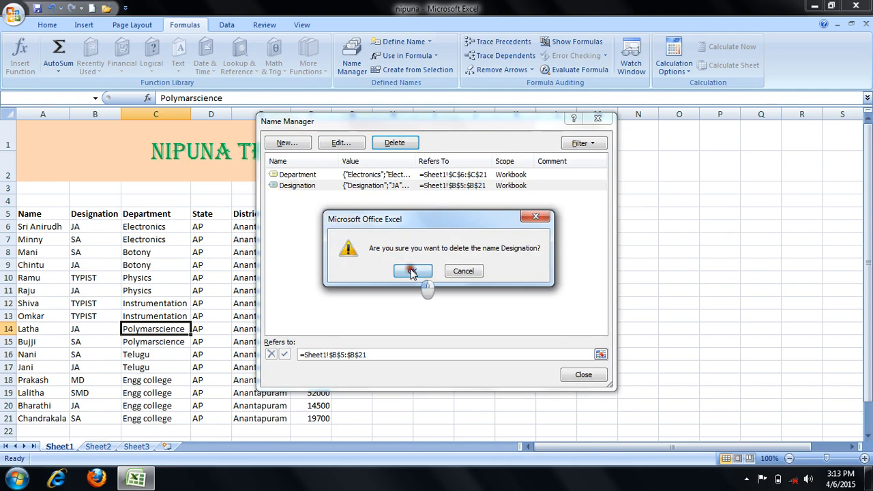
pyautogui.click(409, 272)
pyautogui.click(326, 177)
pyautogui.click(395, 143)
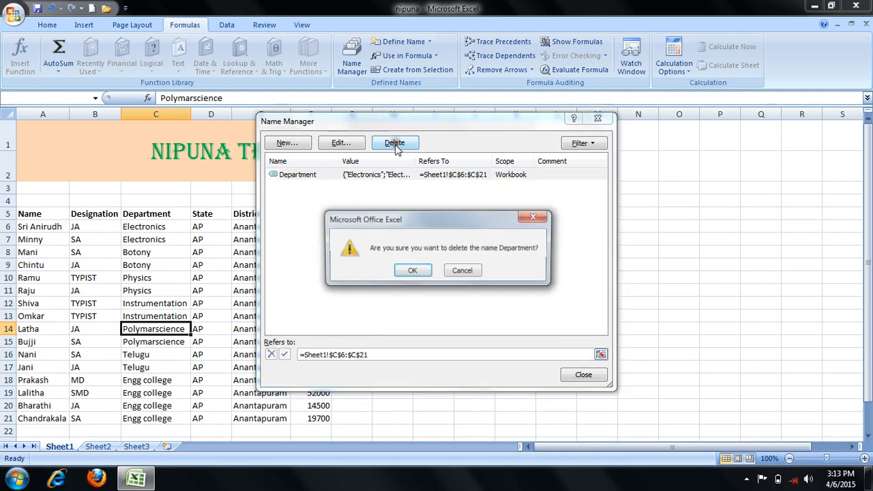
pyautogui.click(412, 271)
pyautogui.click(587, 372)
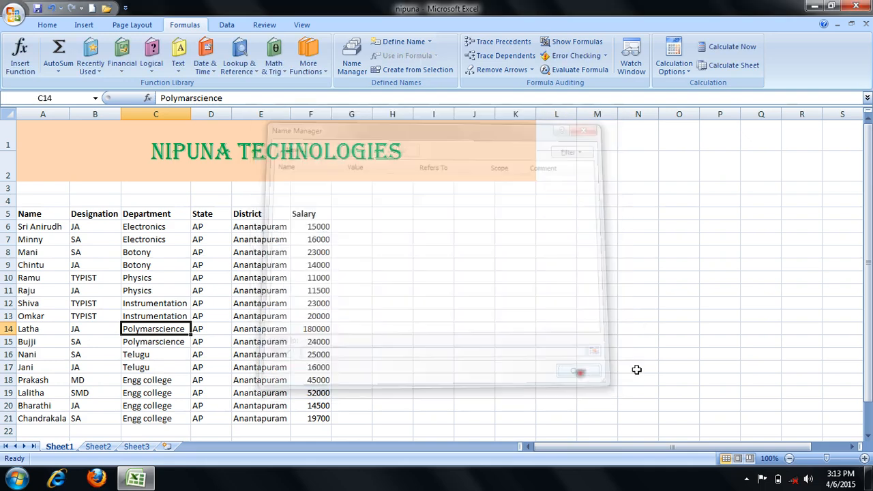
pyautogui.click(93, 99)
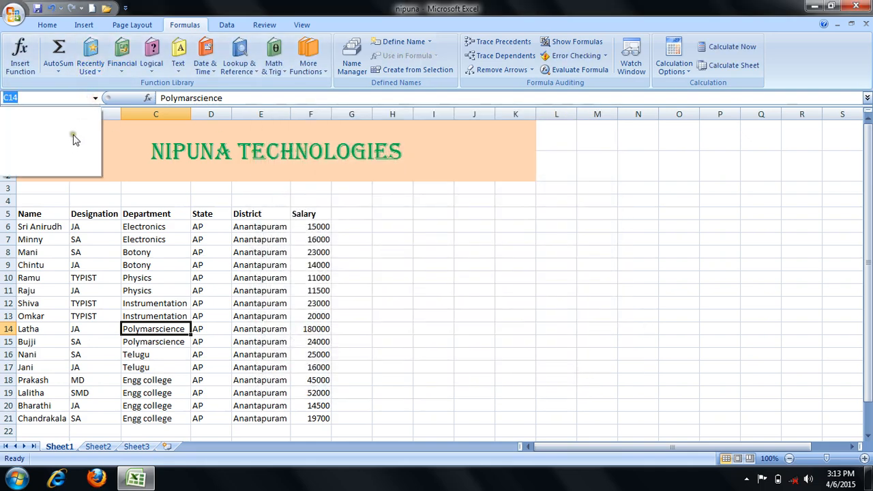
pyautogui.press('Escape')
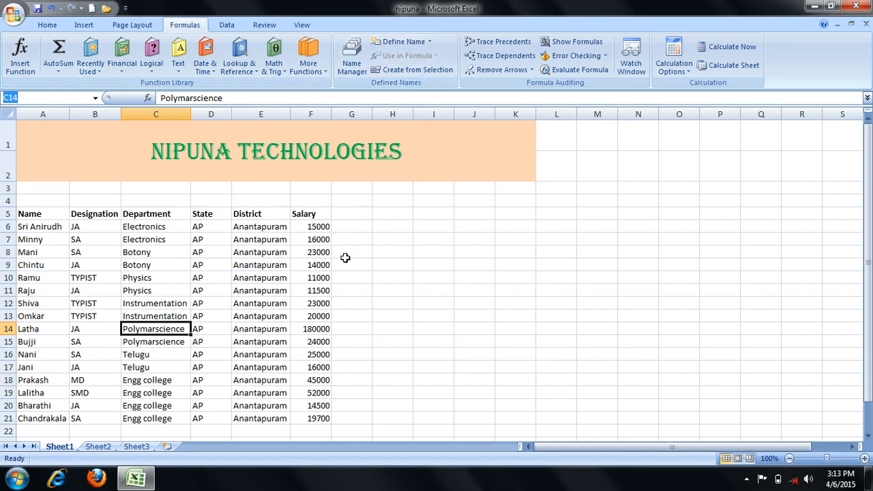
# Step: Enter the number 56 in the empty cell K11, to the right of the employee table
pyautogui.click(427, 253)
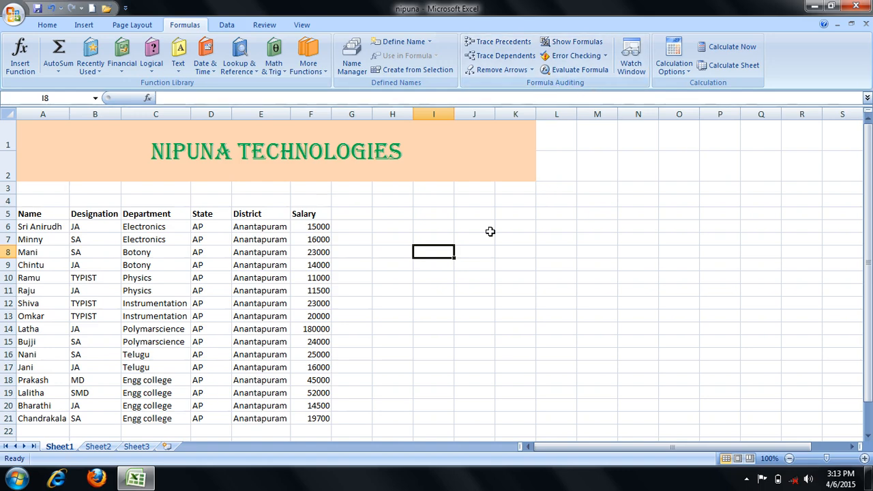
pyautogui.click(486, 281)
pyautogui.press('Right')
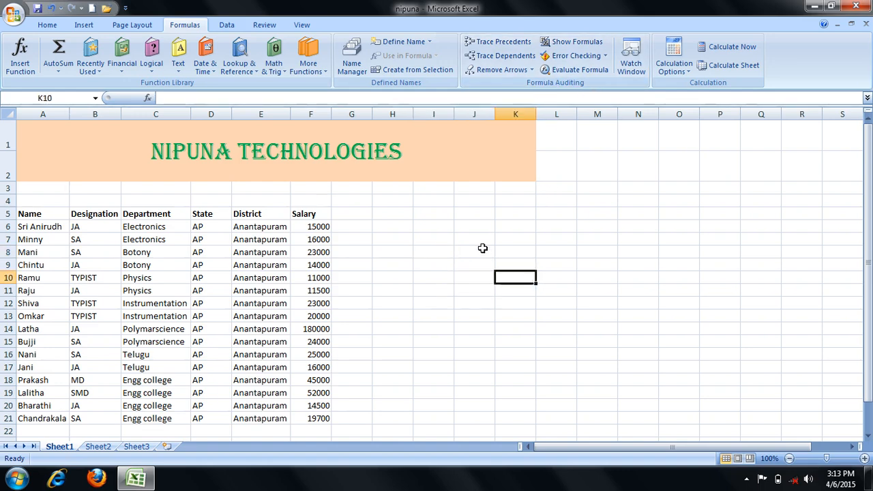
pyautogui.press('Down')
pyautogui.write('5')
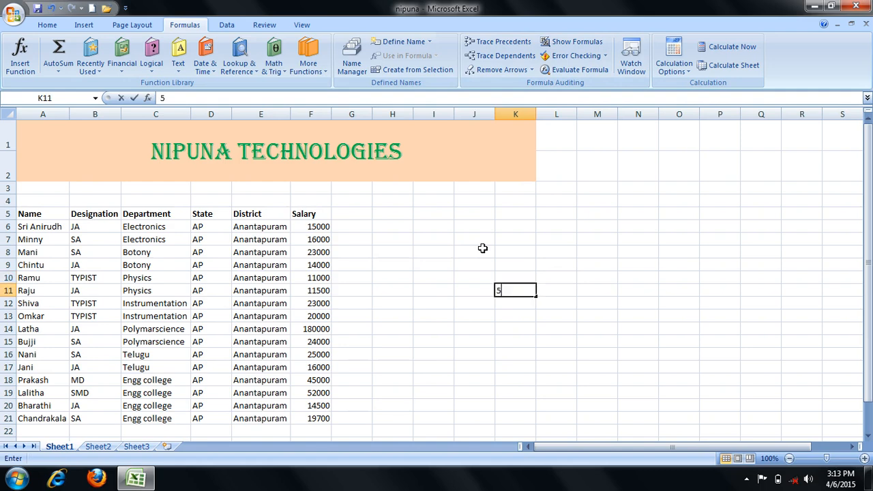
pyautogui.write('6')
pyautogui.press('Right')
# Step: Enter the number 67 in cell N8
pyautogui.press('Right')
pyautogui.press('Right')
pyautogui.press('Up')
pyautogui.press('Up')
pyautogui.press('Up')
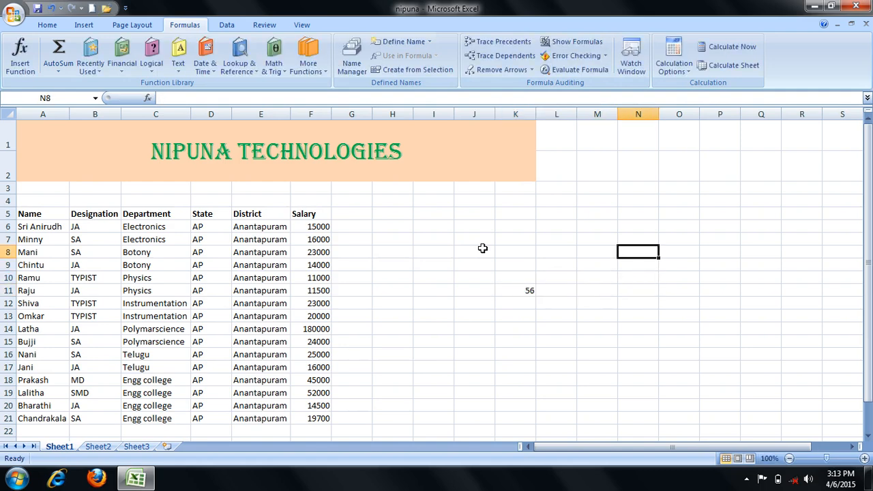
pyautogui.write('6')
pyautogui.press('Return')
# Step: Add the two separate numbers in cell M15 with the formula =N8+K11
pyautogui.press('Left')
pyautogui.press('Down')
pyautogui.press('Down')
pyautogui.press('Down')
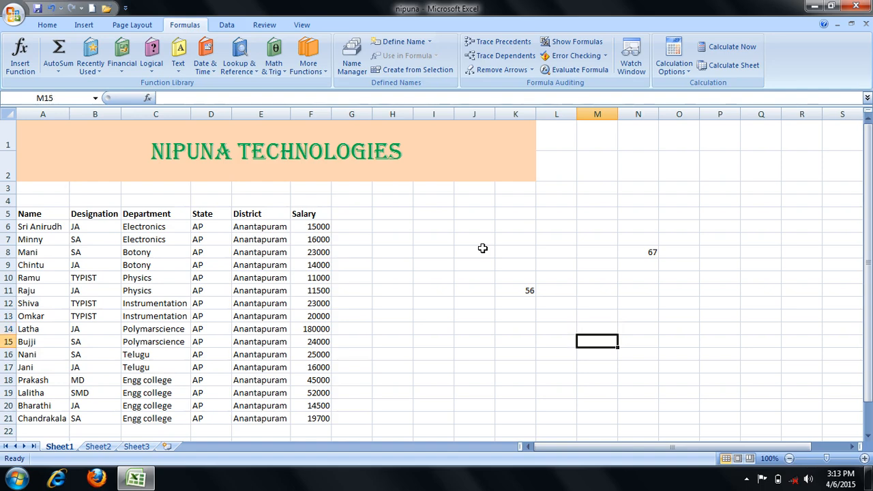
pyautogui.write('=')
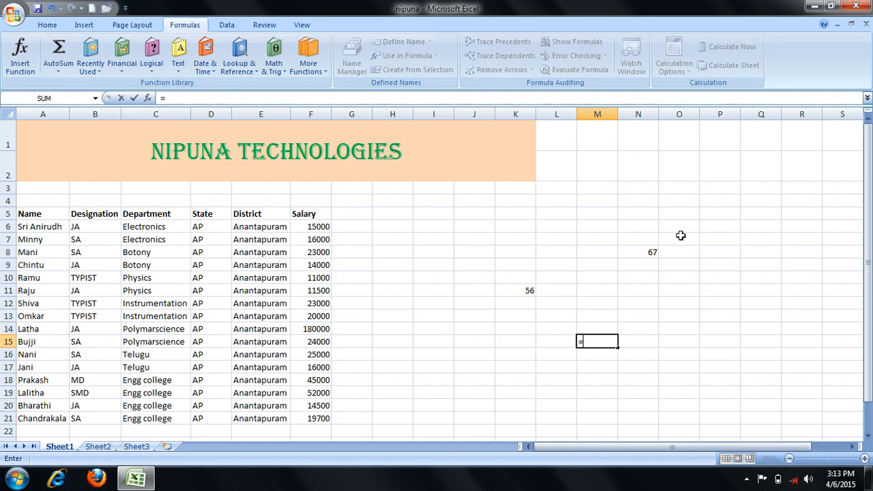
pyautogui.click(640, 250)
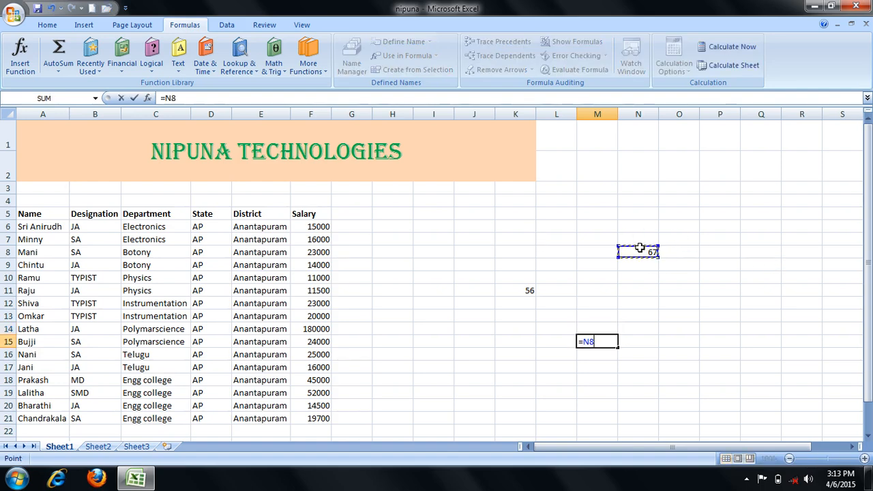
pyautogui.write('+')
pyautogui.click(520, 291)
pyautogui.press('Return')
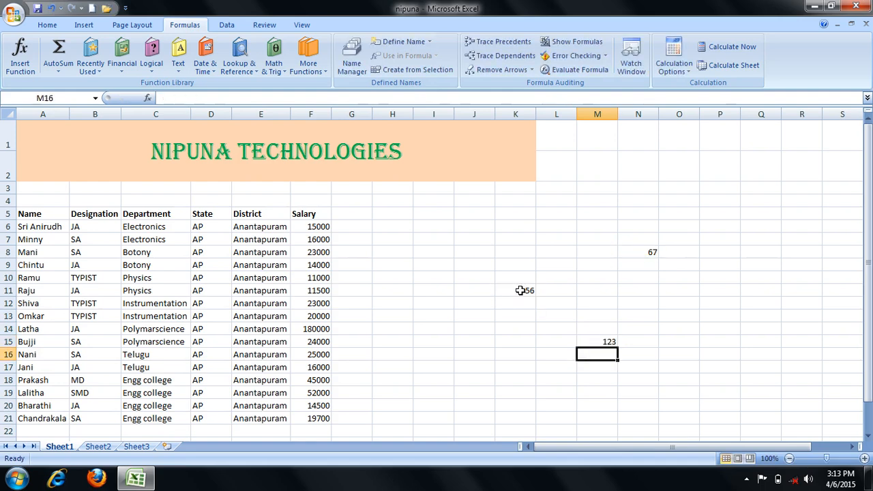
# Step: Trace the precedents of the formula in M15, and remove the tracer arrows after viewing them
pyautogui.click(603, 341)
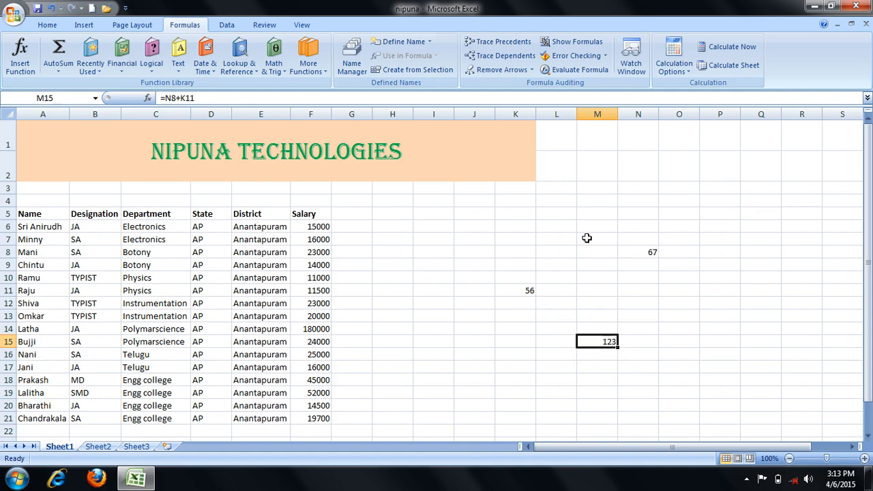
pyautogui.click(517, 43)
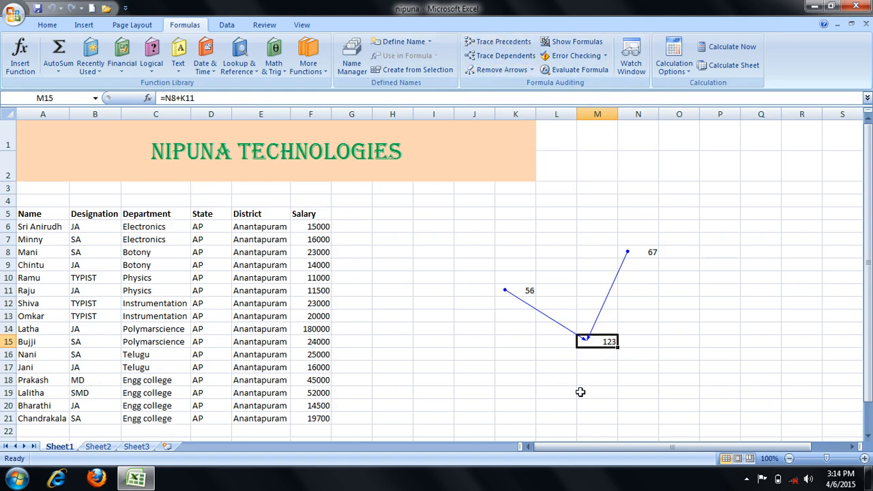
pyautogui.click(494, 75)
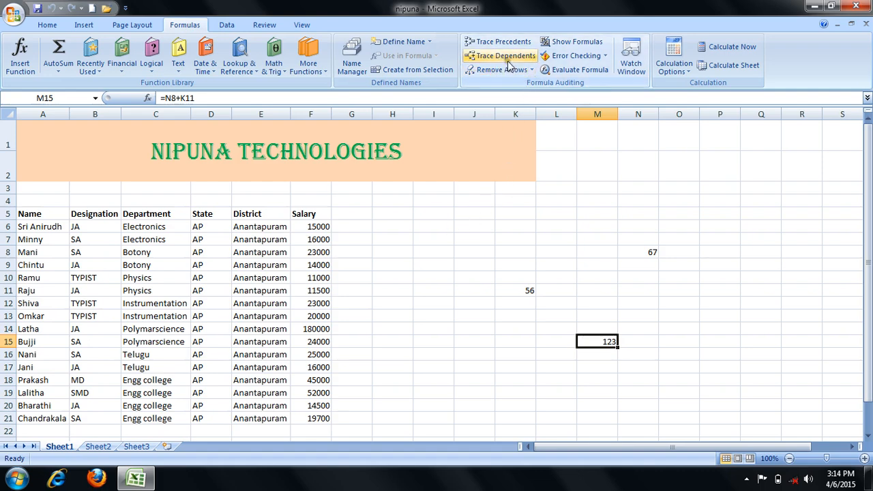
# Step: Enter 34 in cell H9 and 56 in cell H10
pyautogui.click(405, 266)
pyautogui.write('34')
pyautogui.press('Return')
pyautogui.write('56')
pyautogui.press('Return')
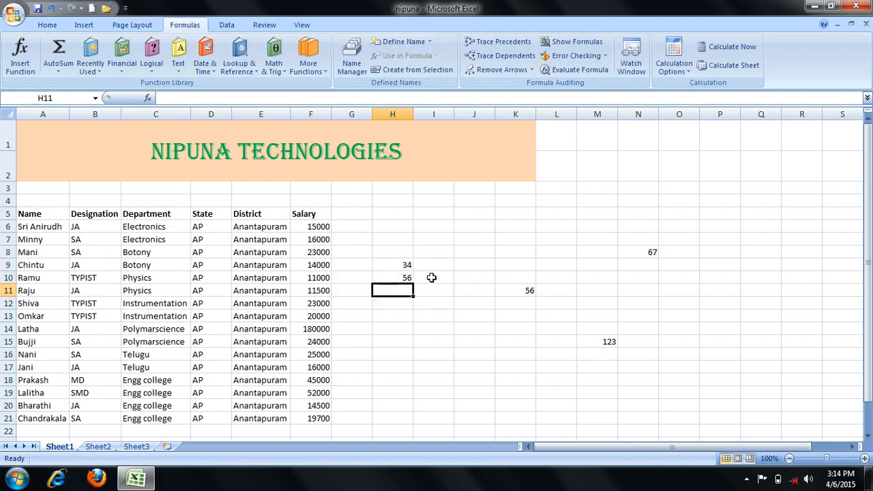
# Step: Enter 23 in cell H8, directly above the other two numbers in column H
pyautogui.click(440, 265)
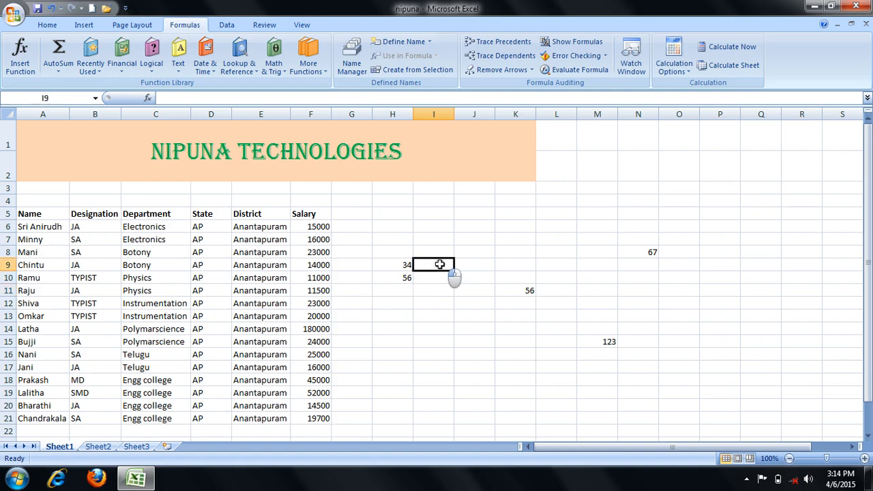
pyautogui.click(404, 252)
pyautogui.write('34')
pyautogui.click(443, 265)
pyautogui.click(408, 251)
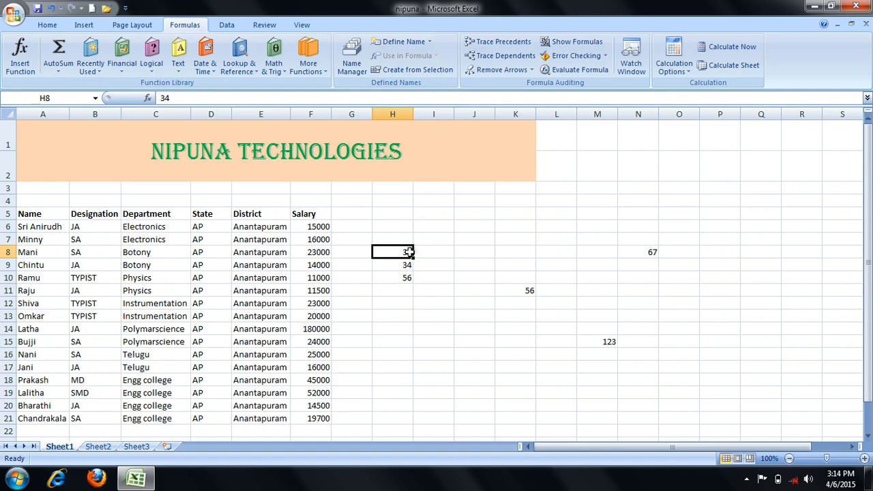
pyautogui.write('23')
# Step: Enter the formula =H8+H9 in cell I9
pyautogui.click(431, 264)
pyautogui.write('=')
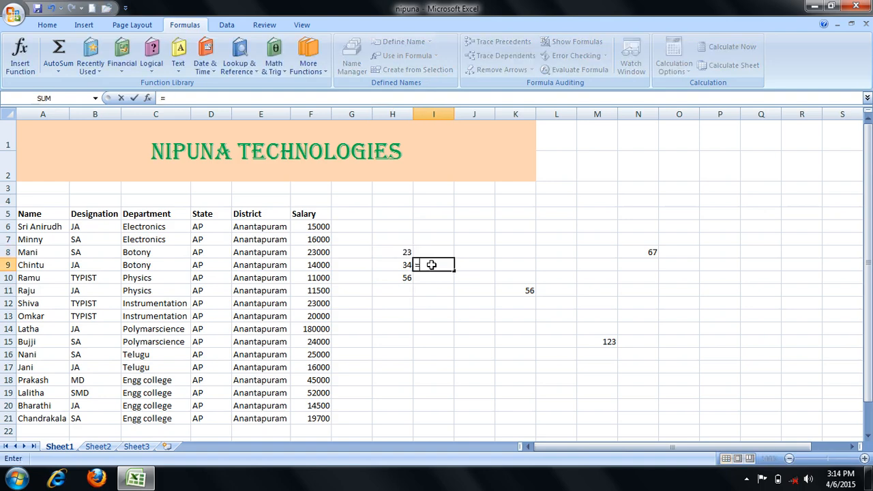
pyautogui.click(405, 254)
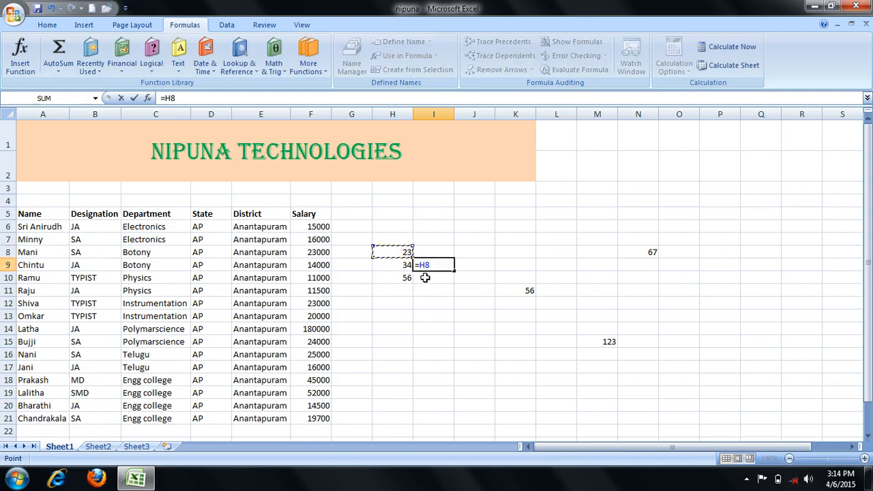
pyautogui.write('+')
pyautogui.click(402, 266)
pyautogui.press('Return')
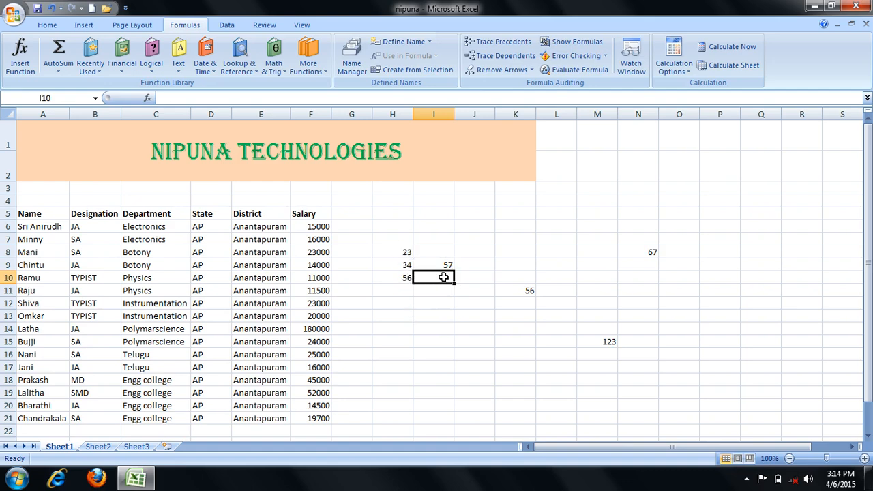
# Step: Enter the formula =H8+H10 in cell I10
pyautogui.write('=')
pyautogui.click(403, 252)
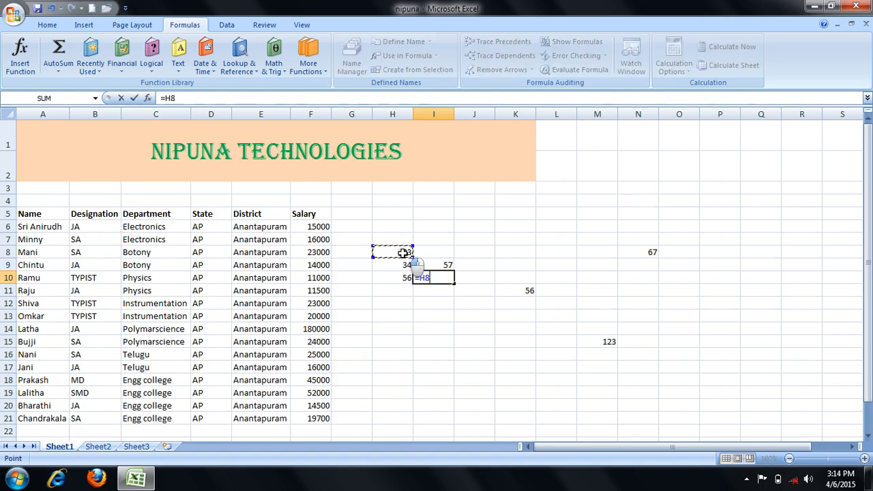
pyautogui.write('+')
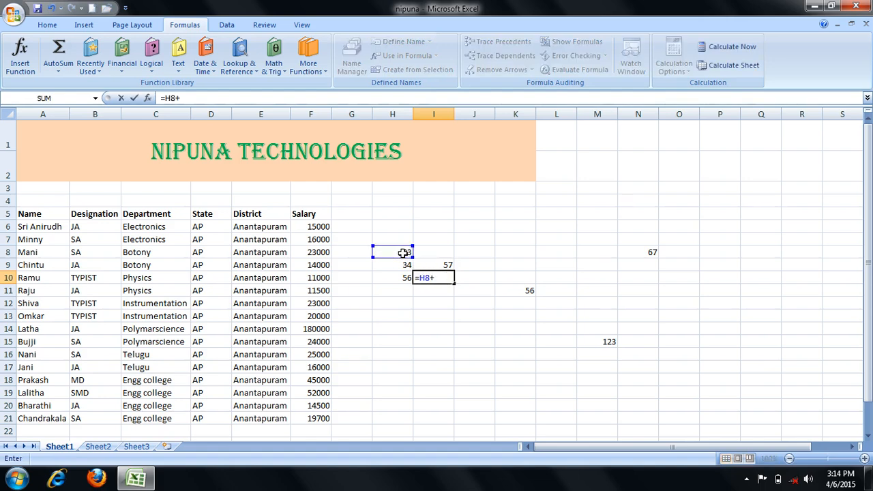
pyautogui.click(407, 278)
pyautogui.press('Return')
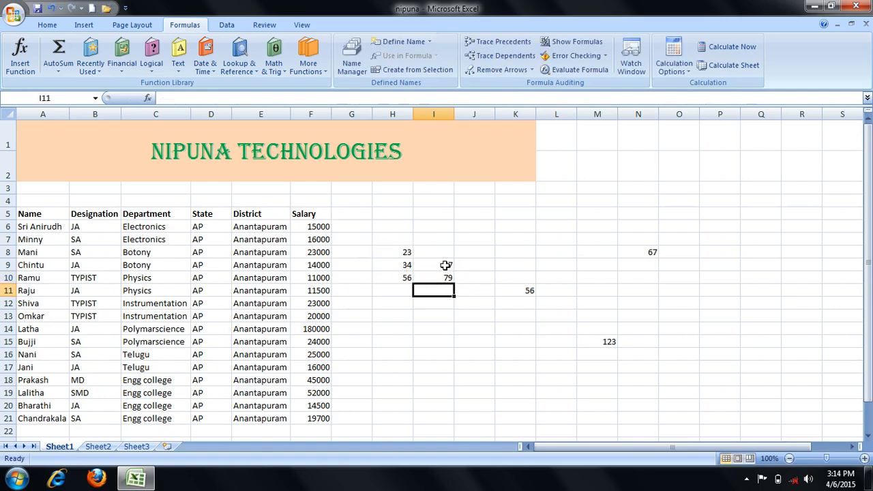
# Step: Check the formulas in I9 and I10 and try to trace dependents with both cells selected
pyautogui.click(445, 265)
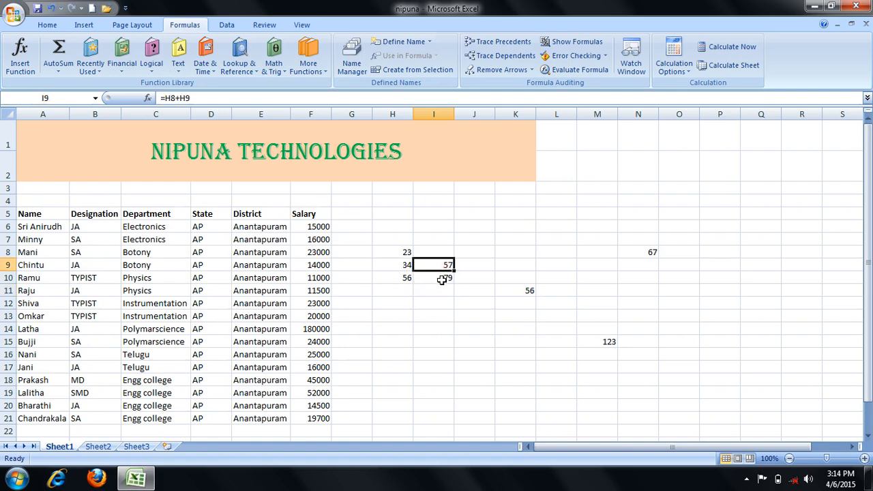
pyautogui.click(447, 277)
pyautogui.moveTo(447, 267); pyautogui.dragTo(446, 277)
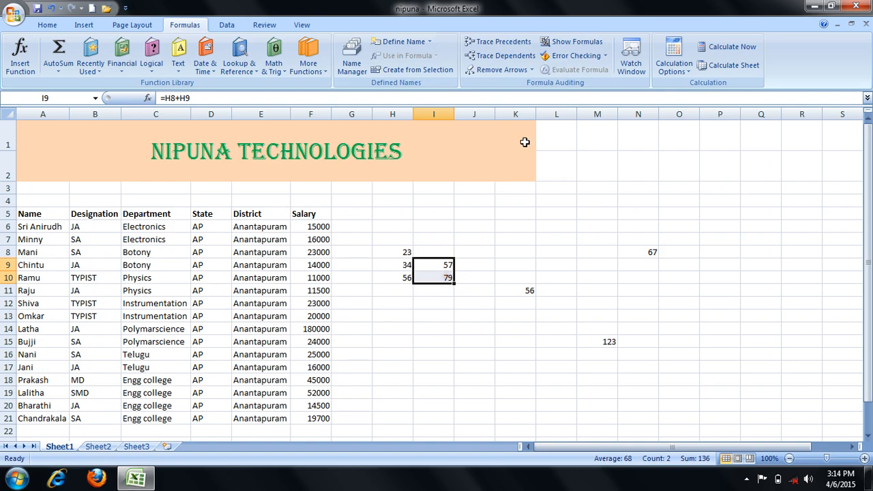
pyautogui.click(501, 55)
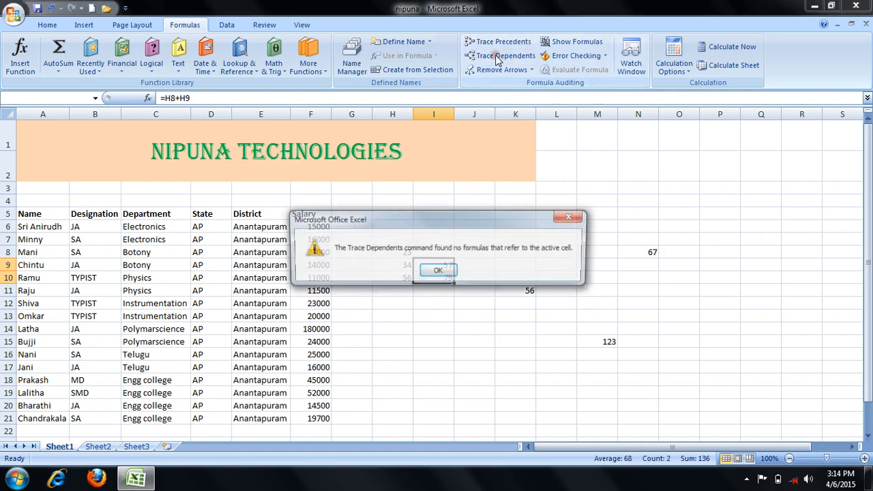
pyautogui.click(436, 273)
pyautogui.click(438, 279)
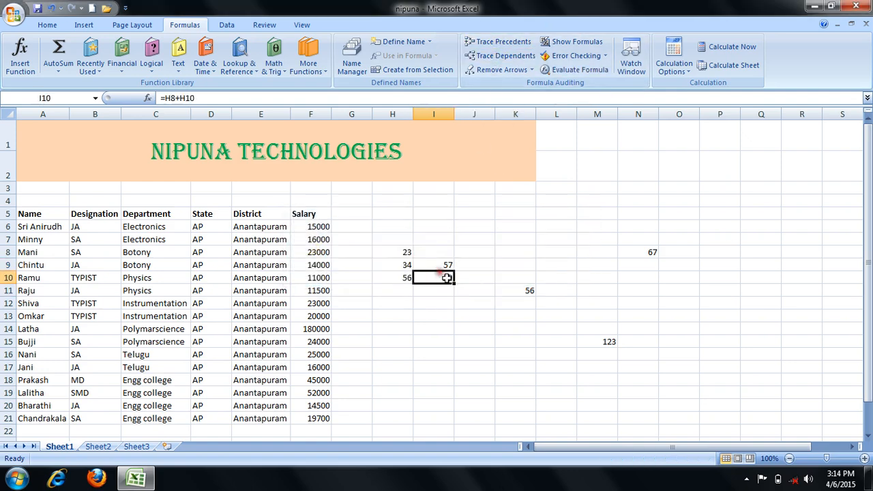
# Step: Try to trace the dependents of the formula cells I10 and I9
pyautogui.click(505, 57)
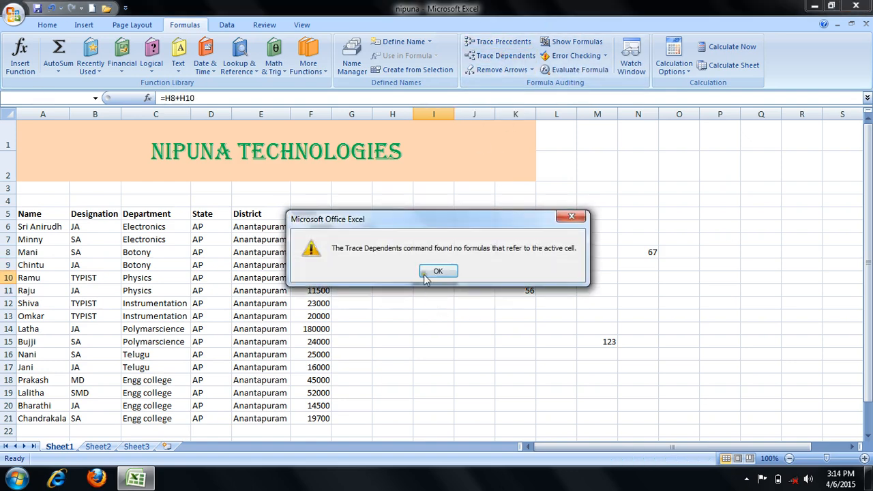
pyautogui.click(427, 272)
pyautogui.click(505, 57)
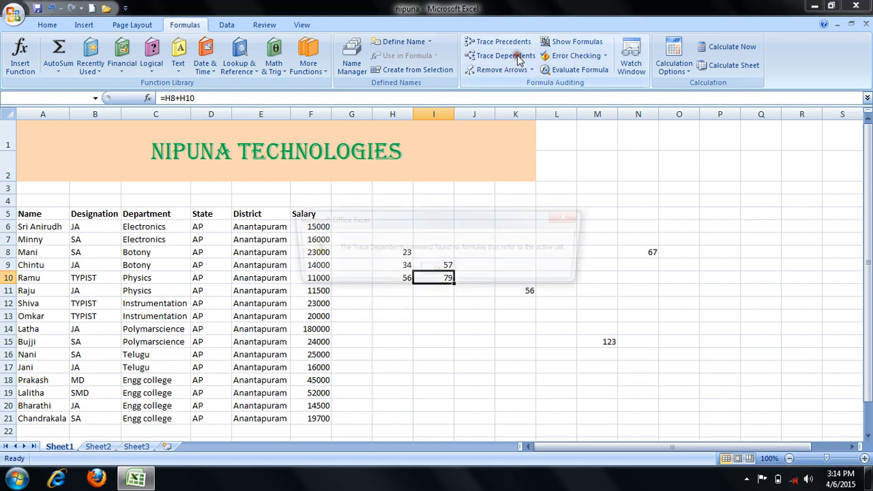
pyautogui.click(436, 271)
pyautogui.click(445, 265)
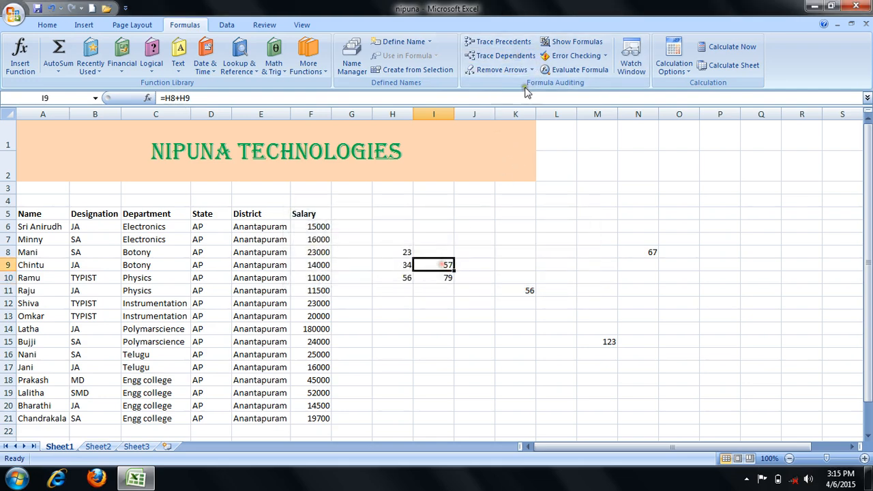
pyautogui.click(503, 56)
pyautogui.click(440, 270)
pyautogui.click(415, 279)
# Step: Trace the dependents of cells H9, H10 and H8 one after another
pyautogui.click(403, 266)
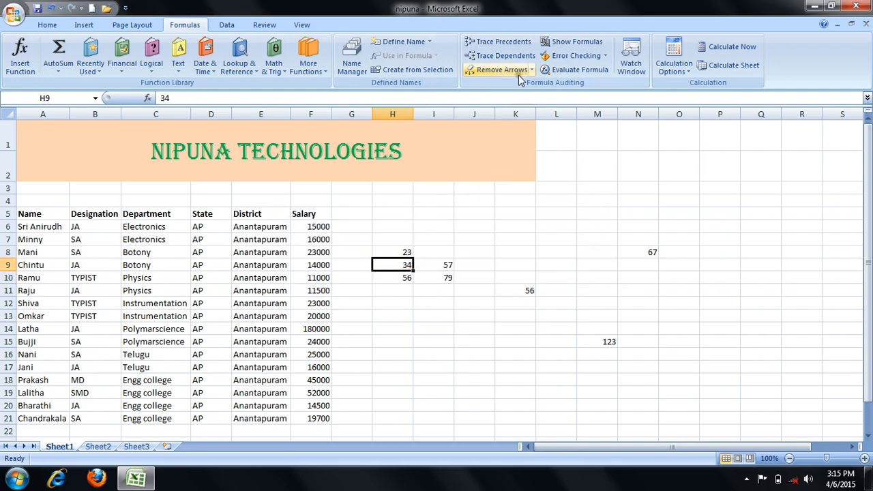
pyautogui.click(505, 56)
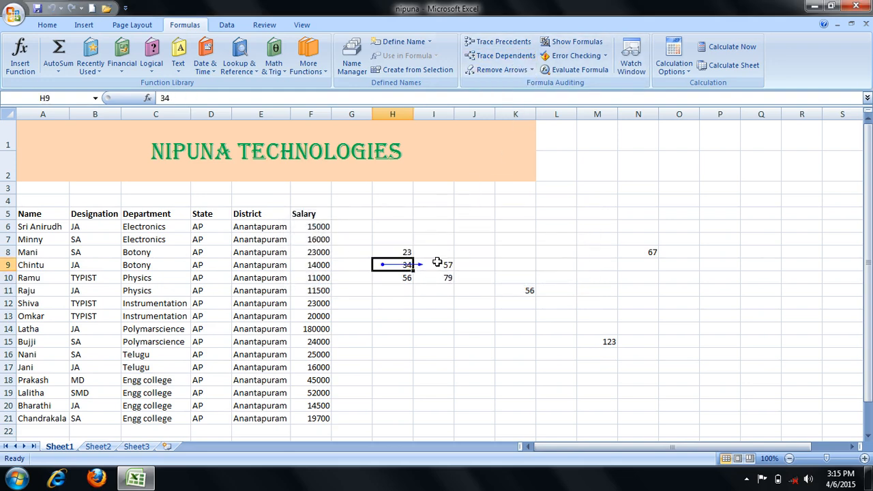
pyautogui.click(408, 279)
pyautogui.click(505, 56)
pyautogui.click(406, 251)
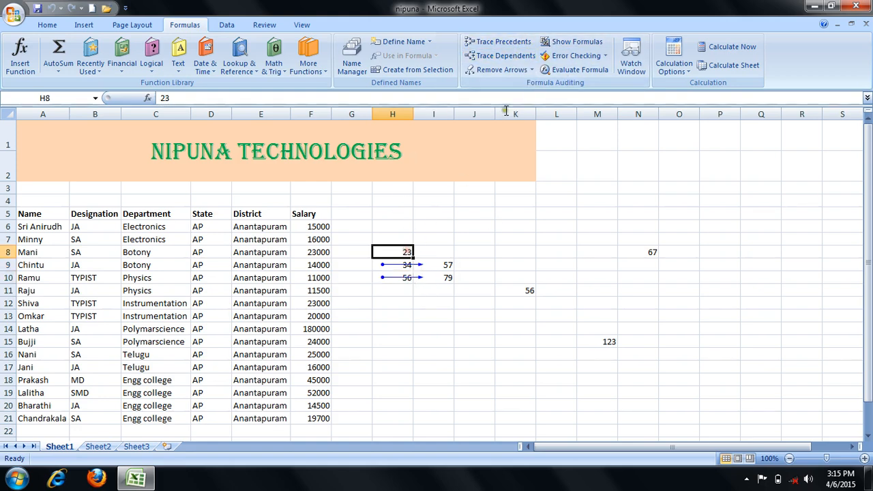
pyautogui.click(505, 56)
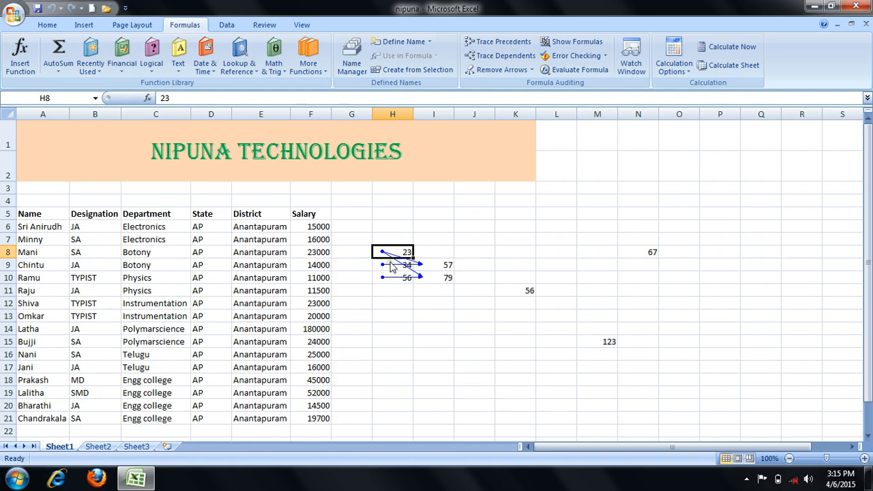
# Step: Remove all the tracer arrows and recheck the formulas in I9 and I10
pyautogui.moveTo(402, 251); pyautogui.dragTo(408, 280)
pyautogui.click(505, 70)
pyautogui.click(440, 292)
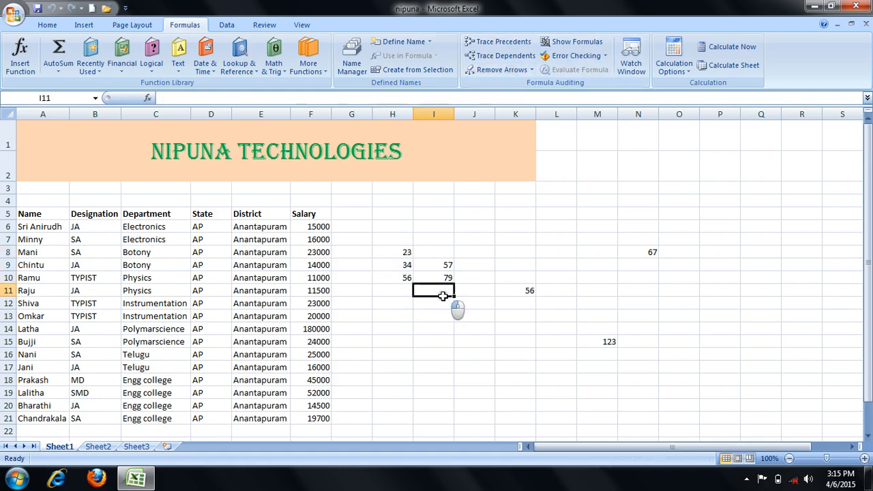
pyautogui.click(444, 266)
pyautogui.click(447, 278)
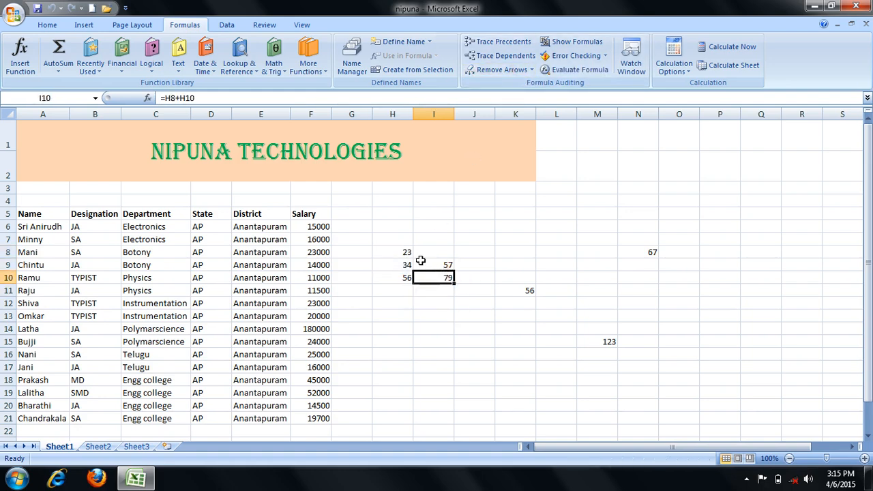
# Step: Trace the dependents of H8 once more and clear the arrows again
pyautogui.click(401, 252)
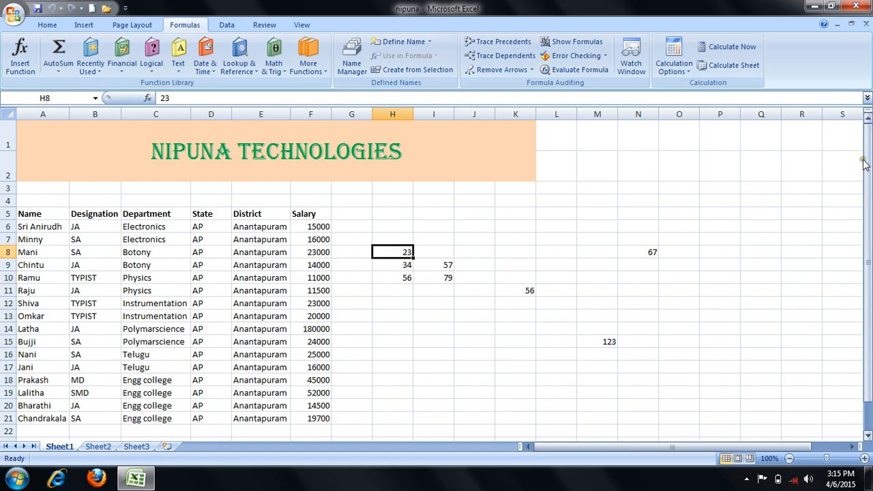
pyautogui.click(497, 60)
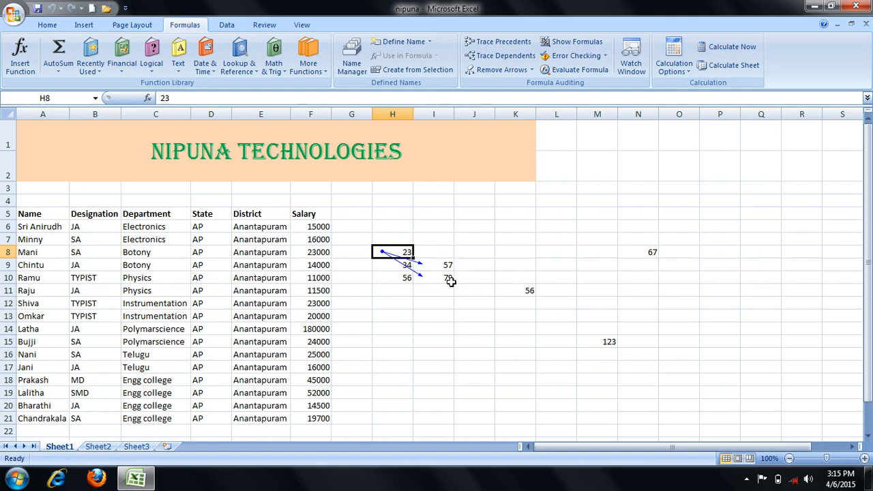
pyautogui.click(510, 70)
pyautogui.click(472, 290)
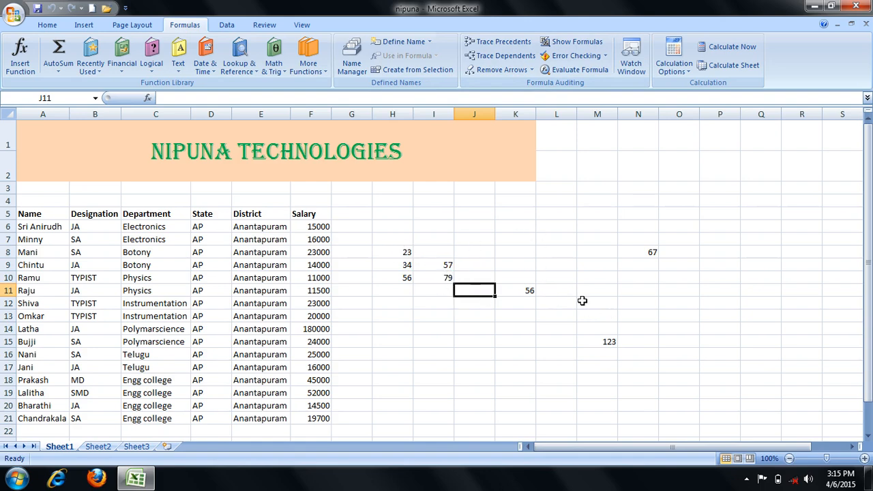
# Step: Show the sheet's formulas, examine those in I9, I10 and M15, and switch back to showing values
pyautogui.click(574, 41)
pyautogui.moveTo(662, 447); pyautogui.dragTo(726, 444)
pyautogui.click(490, 266)
pyautogui.click(480, 279)
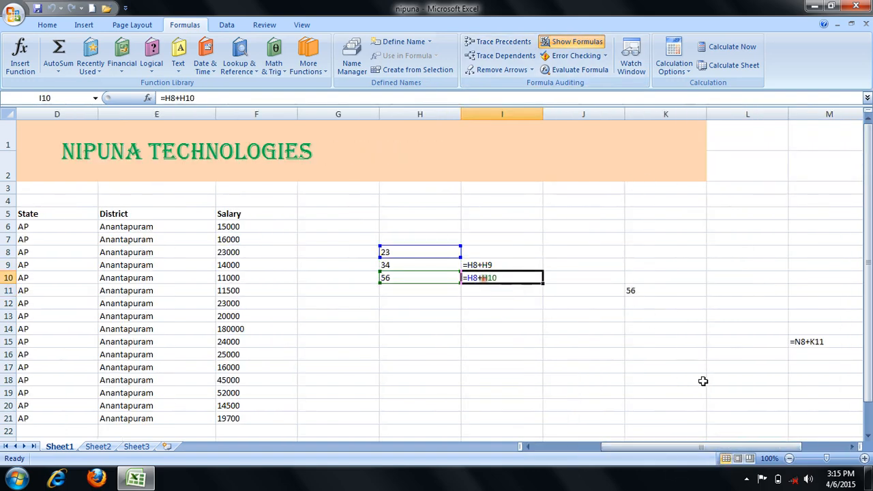
pyautogui.click(833, 343)
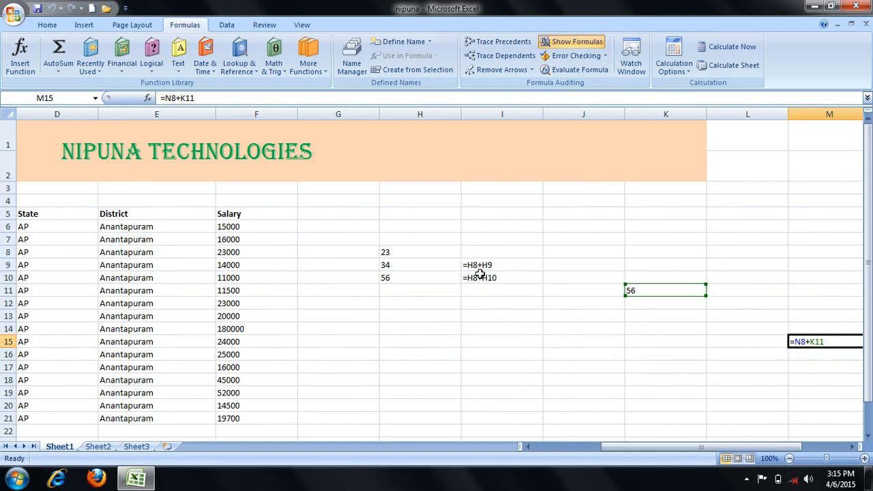
pyautogui.click(482, 263)
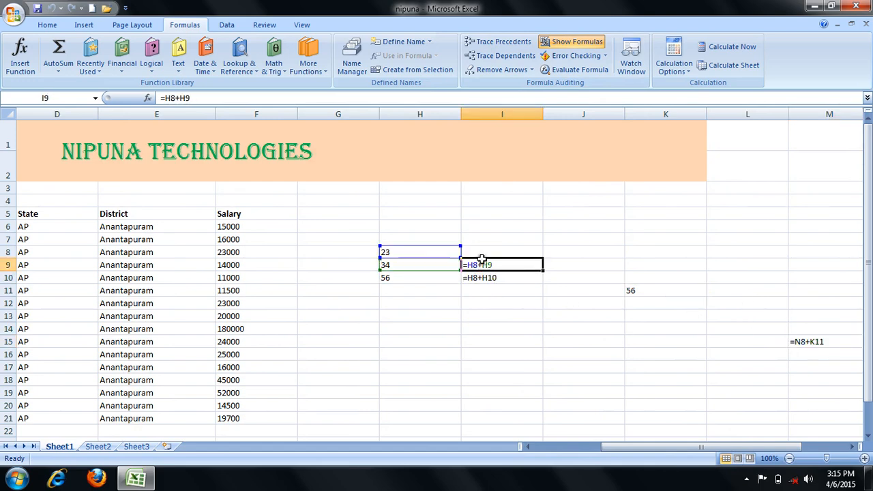
pyautogui.click(573, 47)
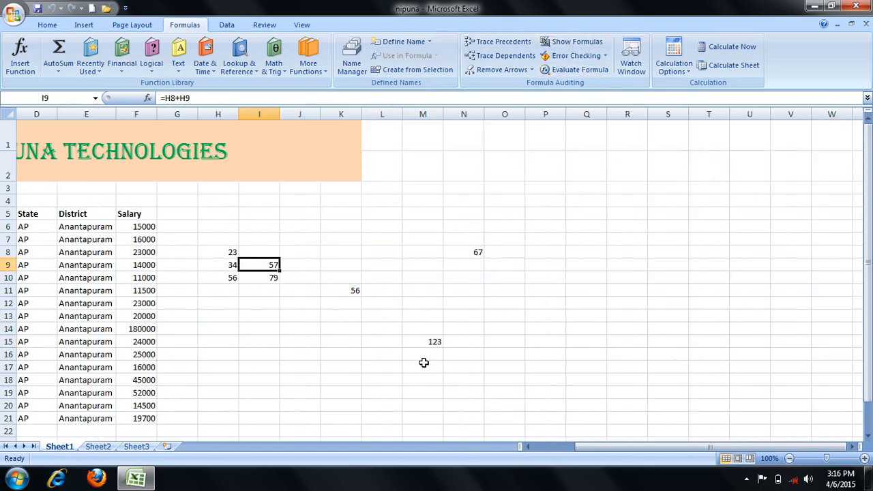
pyautogui.moveTo(234, 252); pyautogui.dragTo(466, 353)
pyautogui.click(489, 239)
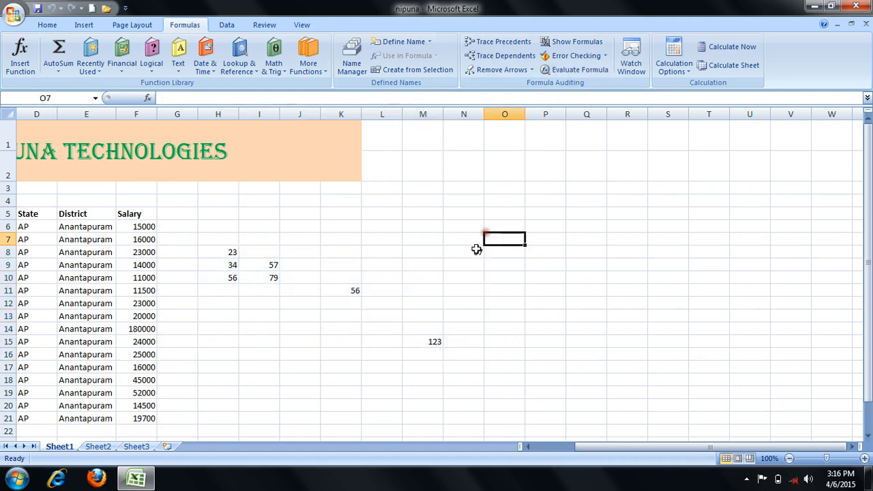
pyautogui.click(573, 69)
pyautogui.moveTo(464, 182); pyautogui.dragTo(513, 184)
pyautogui.click(613, 330)
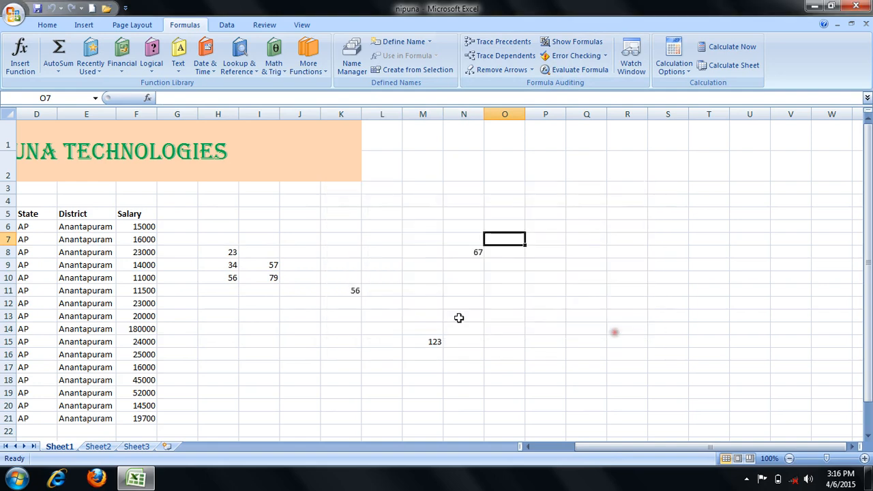
# Step: Evaluate the formula in I10 part by part, restart it and step into its H8 reference
pyautogui.click(274, 280)
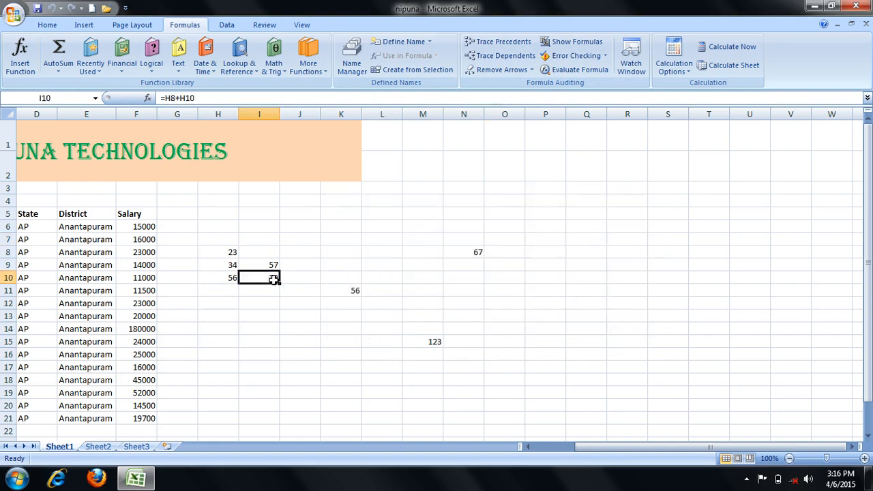
pyautogui.click(577, 70)
pyautogui.moveTo(474, 179); pyautogui.dragTo(575, 168)
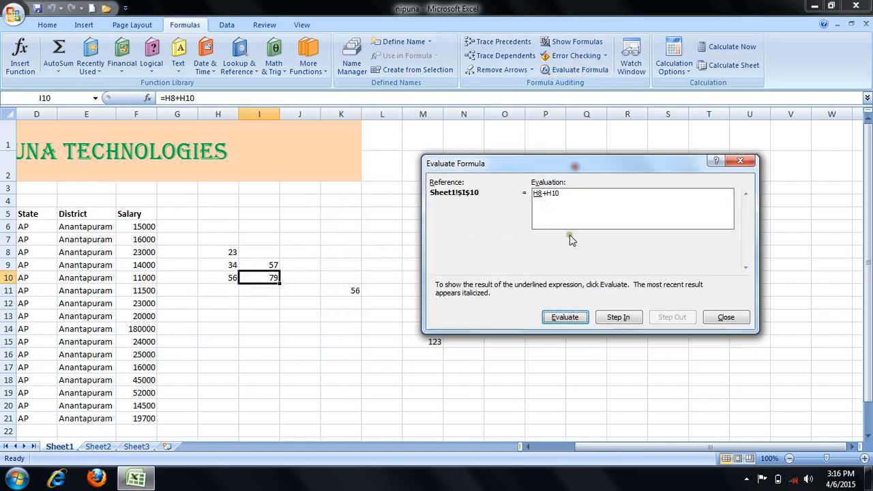
pyautogui.click(561, 317)
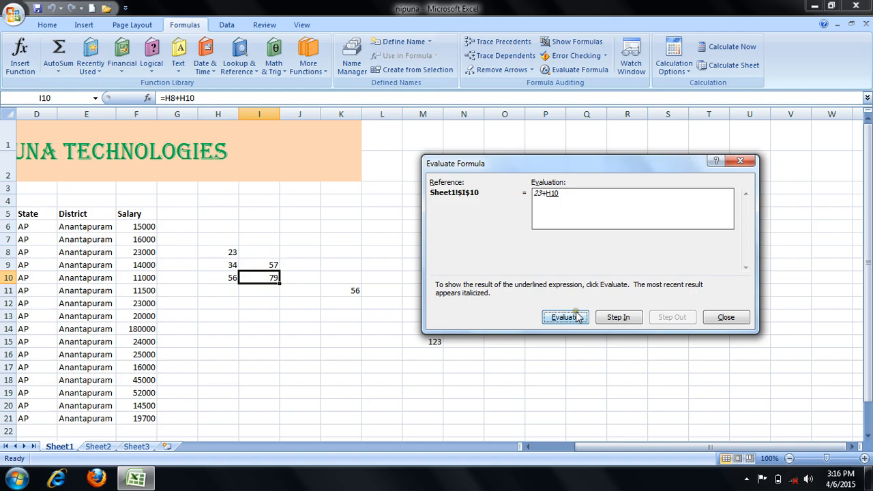
pyautogui.click(570, 319)
pyautogui.click(575, 320)
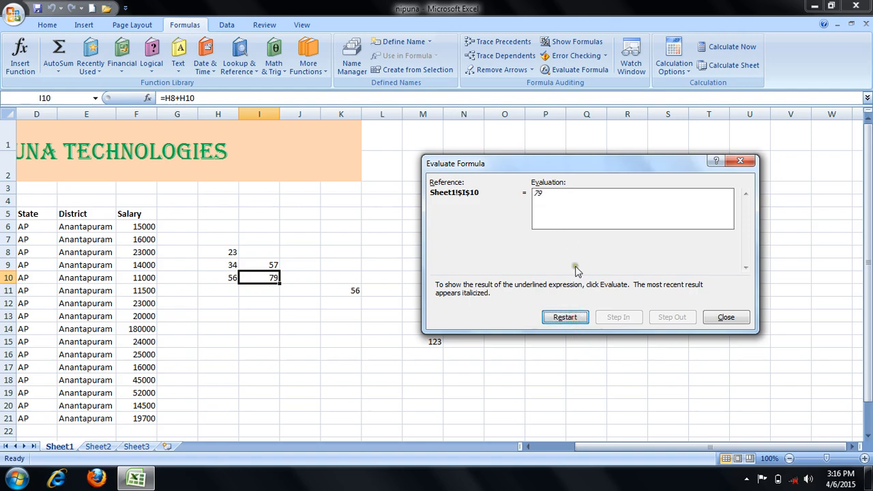
pyautogui.click(569, 320)
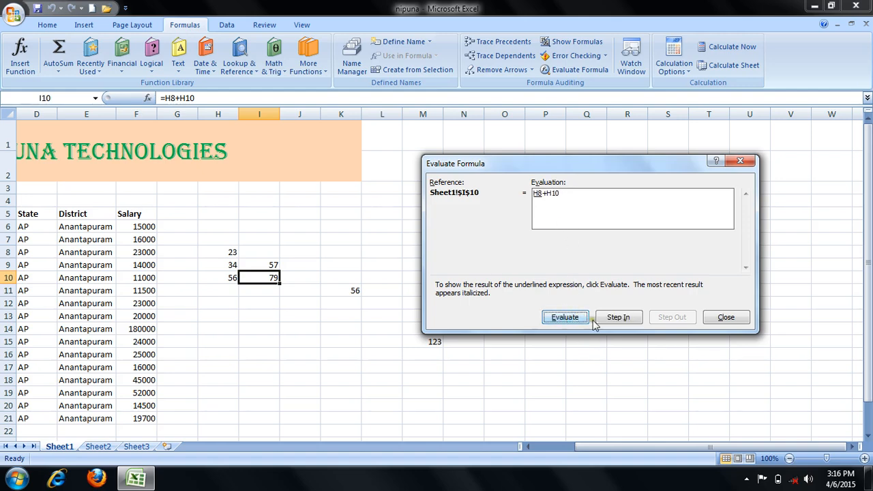
pyautogui.click(622, 322)
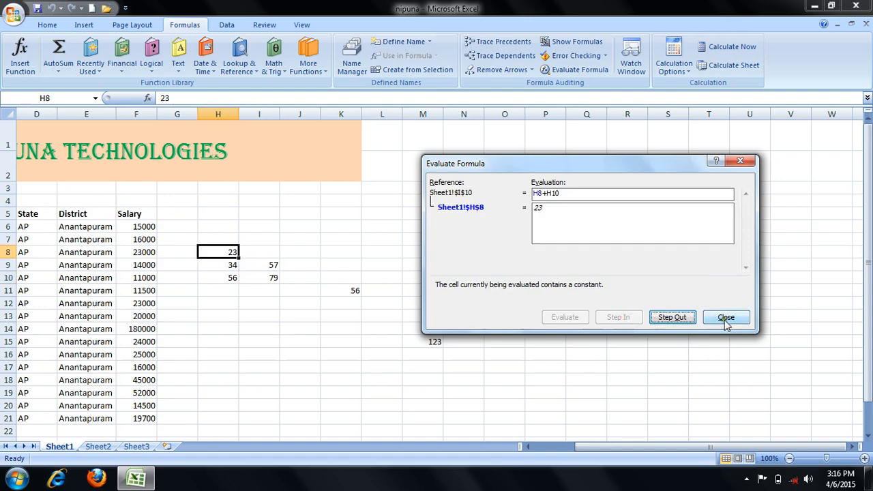
pyautogui.click(725, 320)
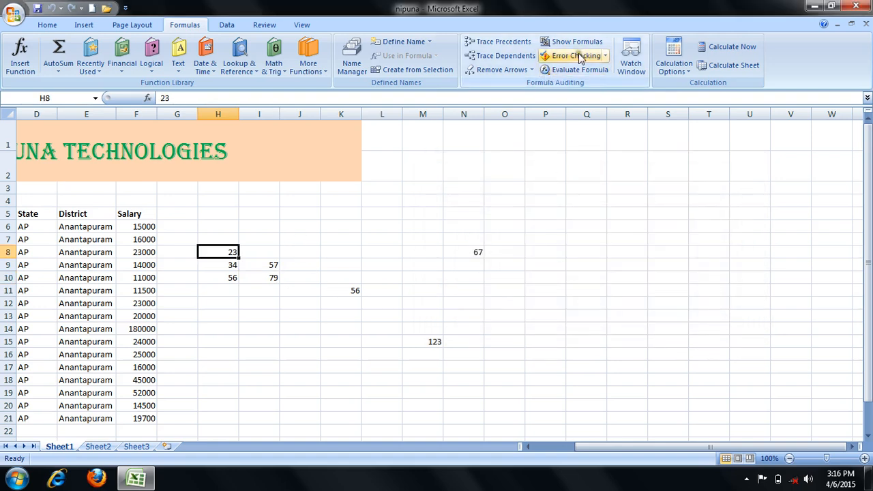
# Step: Add cell I10 on Sheet1 to the Watch Window
pyautogui.click(388, 374)
pyautogui.click(276, 277)
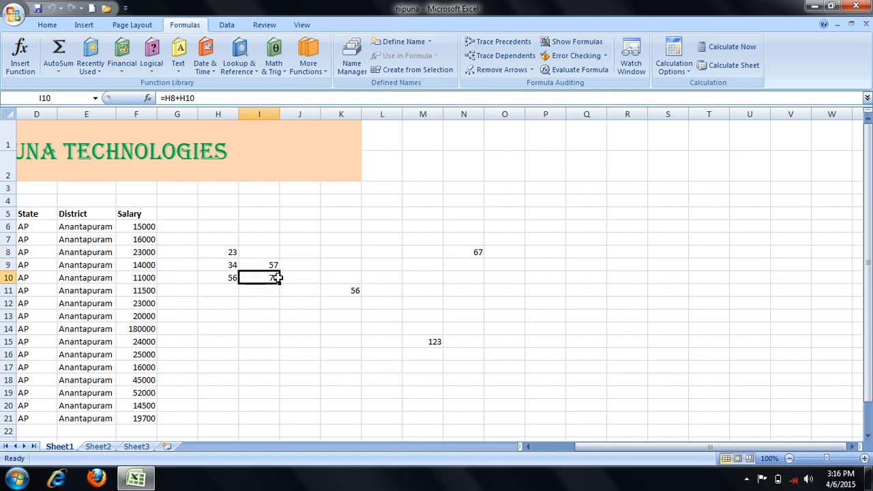
pyautogui.click(630, 68)
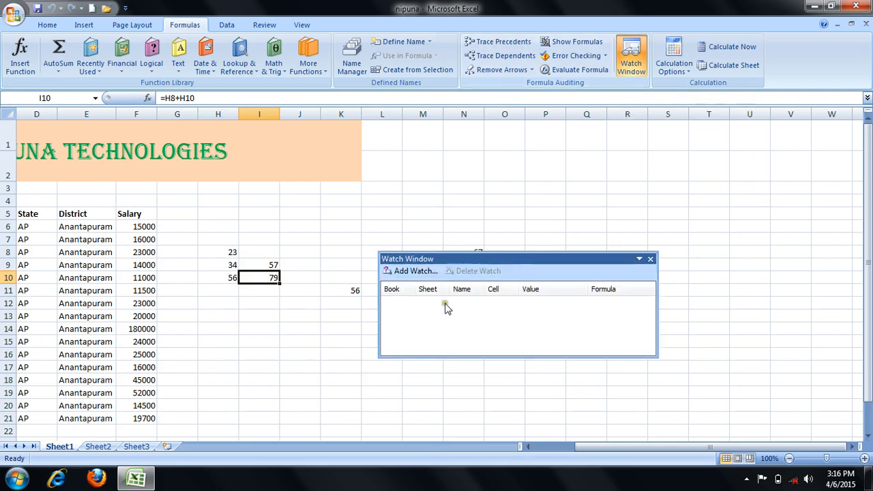
pyautogui.click(416, 271)
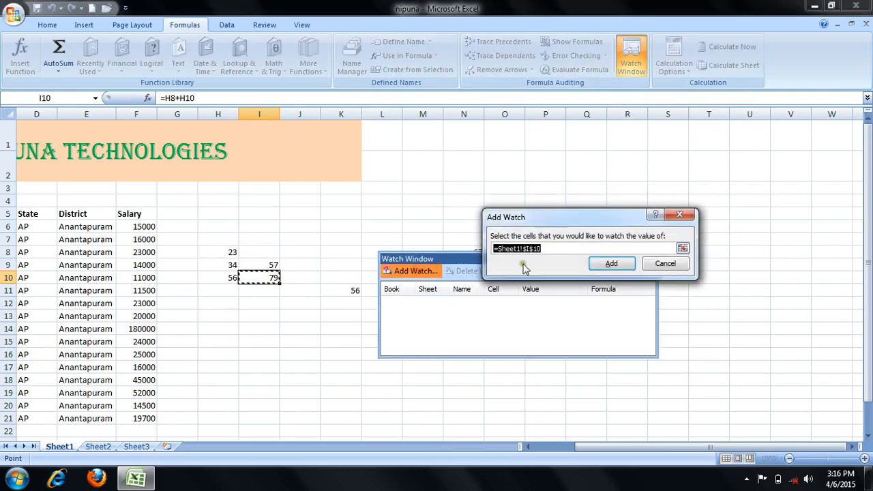
pyautogui.click(611, 266)
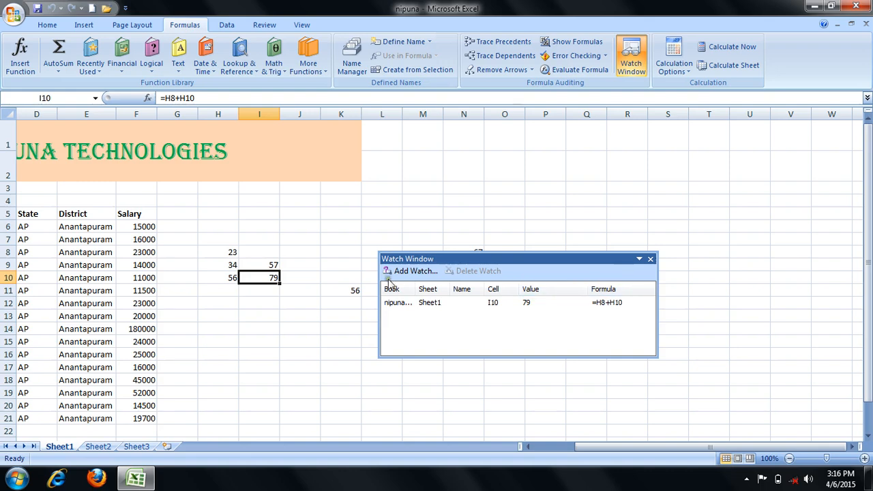
# Step: Delete the watch on I10 and close the Watch Window
pyautogui.click(412, 303)
pyautogui.click(481, 271)
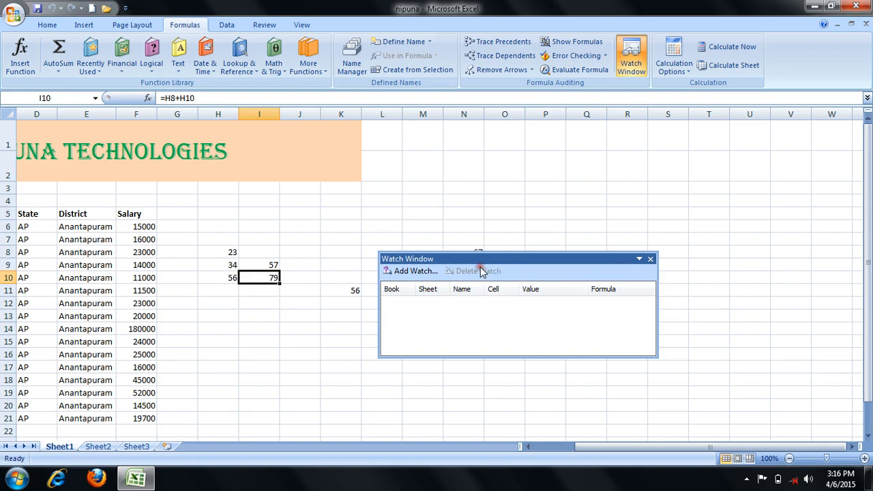
pyautogui.click(651, 259)
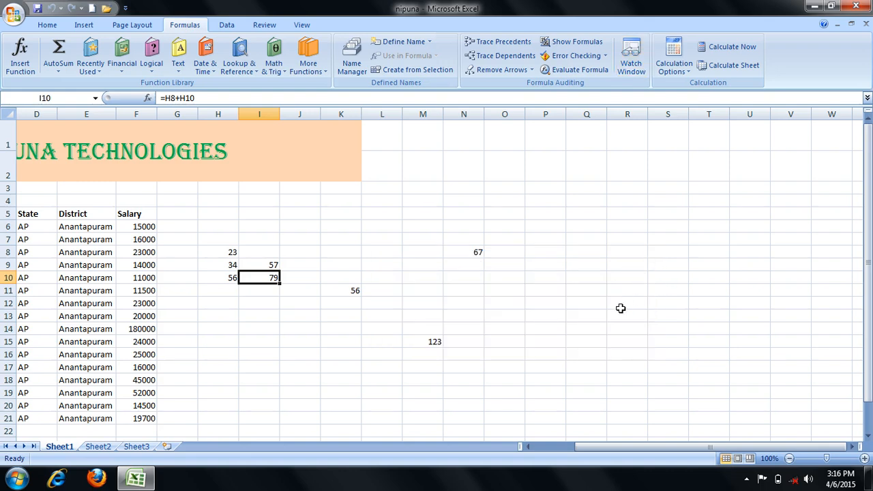
pyautogui.click(674, 68)
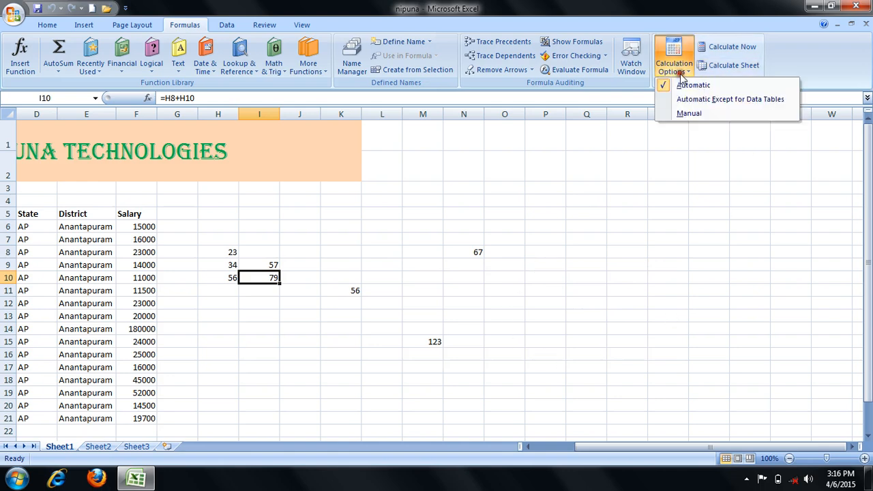
pyautogui.click(565, 251)
# Step: Delete the sample numbers and formulas in the range H8:O17 beside the employee table
pyautogui.moveTo(599, 448); pyautogui.dragTo(539, 447)
pyautogui.moveTo(402, 250); pyautogui.dragTo(673, 362)
pyautogui.press('Delete')
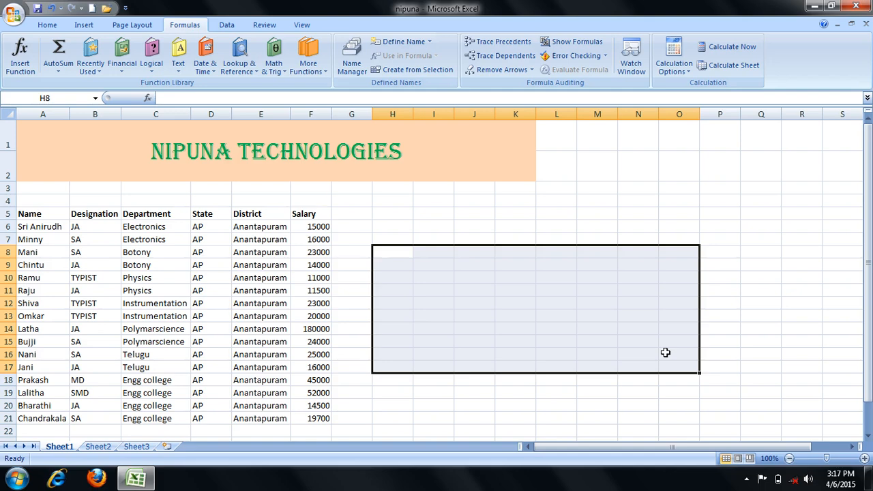
# Step: Enter 23 in cell I9 and 44 in cell J9
pyautogui.click(438, 269)
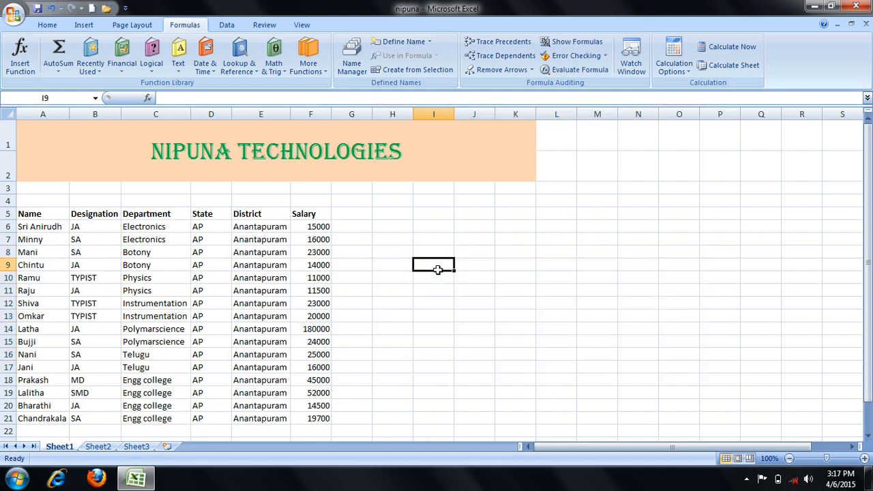
pyautogui.write('23')
pyautogui.press('Right')
pyautogui.write('44')
pyautogui.press('Return')
pyautogui.press('Left')
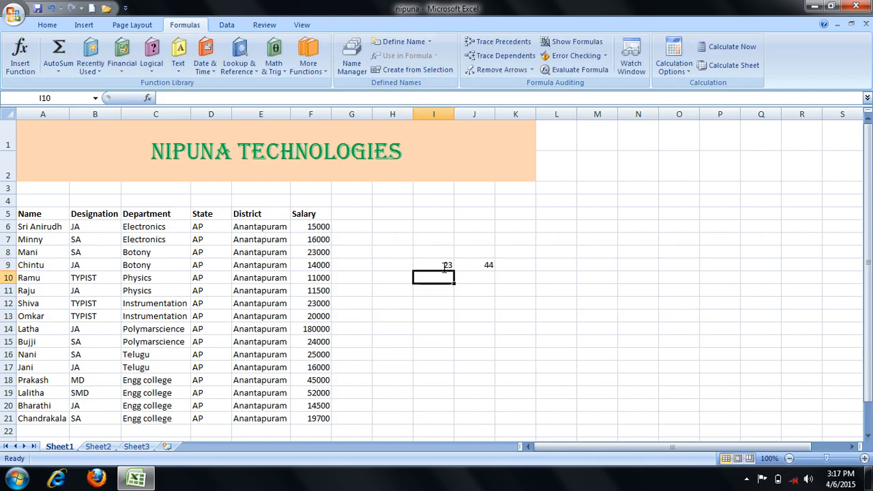
# Step: Enter 56 in cell I10 and 78 in cell J10
pyautogui.write('56')
pyautogui.press('Right')
pyautogui.write('78')
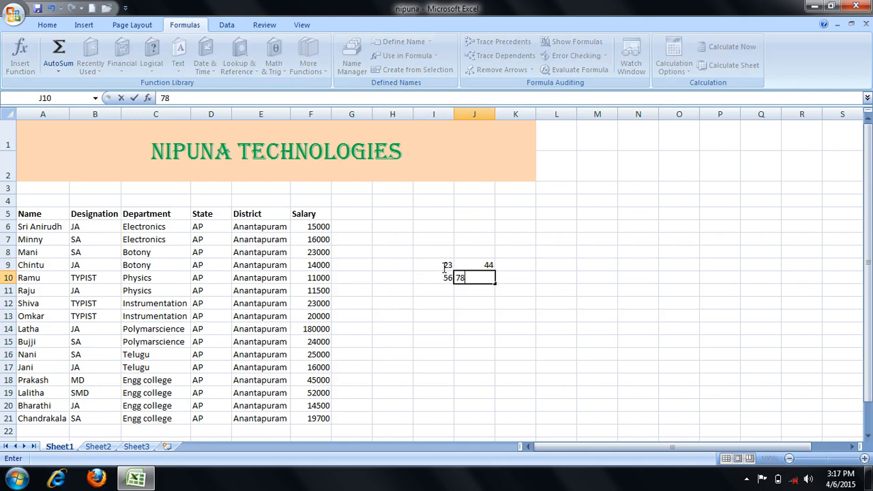
# Step: Total I9 and J9 in cell K9 with AutoSum
pyautogui.press('Right')
pyautogui.press('Up')
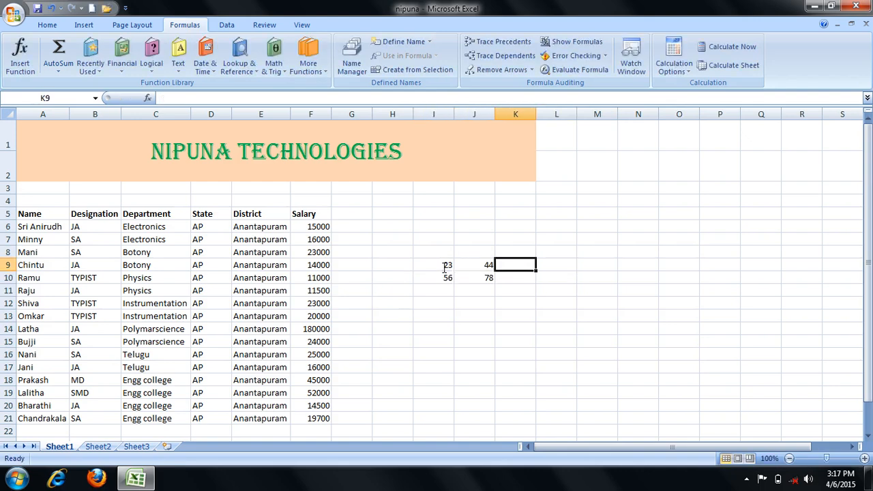
pyautogui.moveTo(444, 267); pyautogui.dragTo(511, 264)
pyautogui.hotkey('alt', '=')
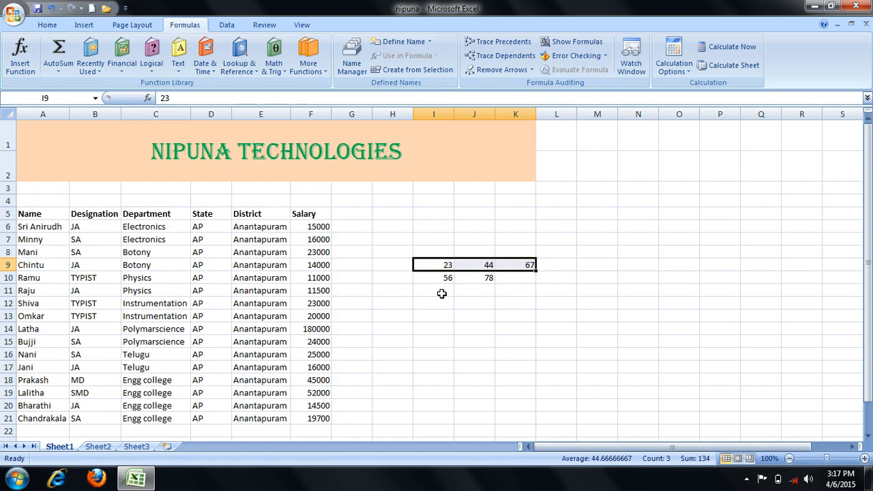
# Step: Enter 34 in cell I11 and 66 in cell J11
pyautogui.click(441, 295)
pyautogui.write('34')
pyautogui.click(473, 281)
pyautogui.click(476, 289)
pyautogui.write('66')
pyautogui.click(520, 291)
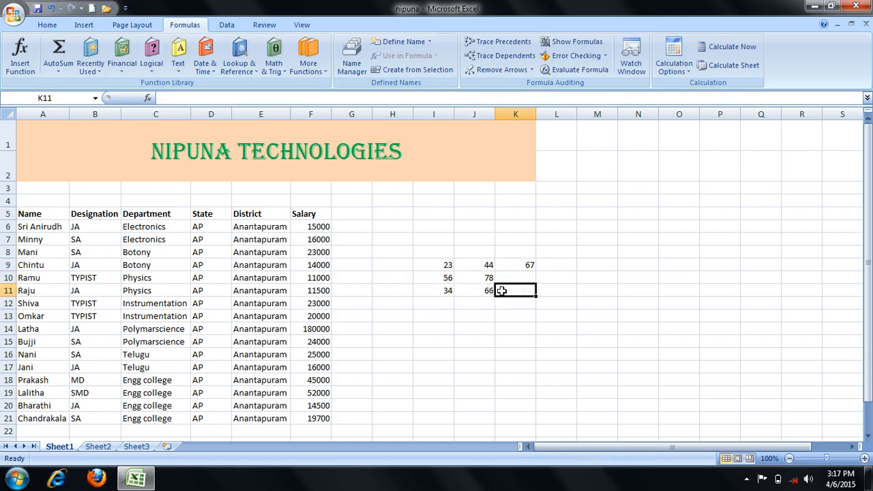
# Step: Fill the sum formula from K9 down to K11 while calculation is automatic
pyautogui.click(523, 277)
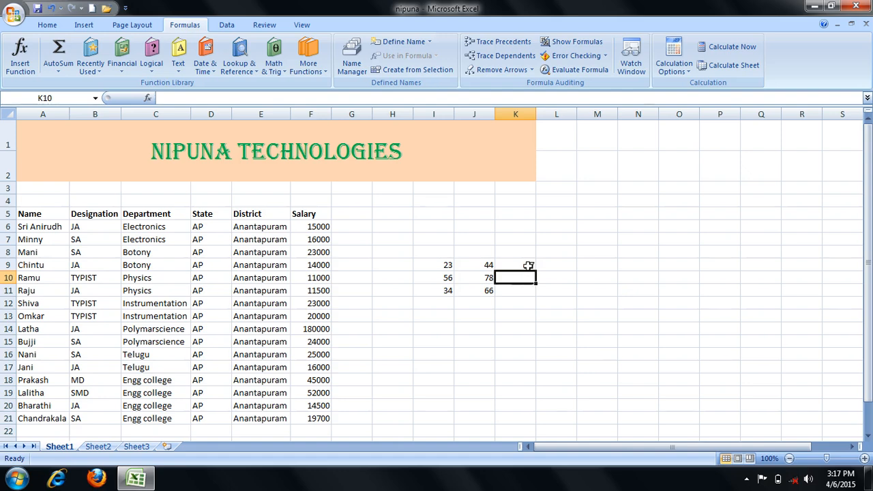
pyautogui.click(529, 266)
pyautogui.moveTo(537, 271); pyautogui.dragTo(558, 288)
pyautogui.click(558, 289)
pyautogui.click(523, 277)
pyautogui.moveTo(520, 263); pyautogui.dragTo(523, 290)
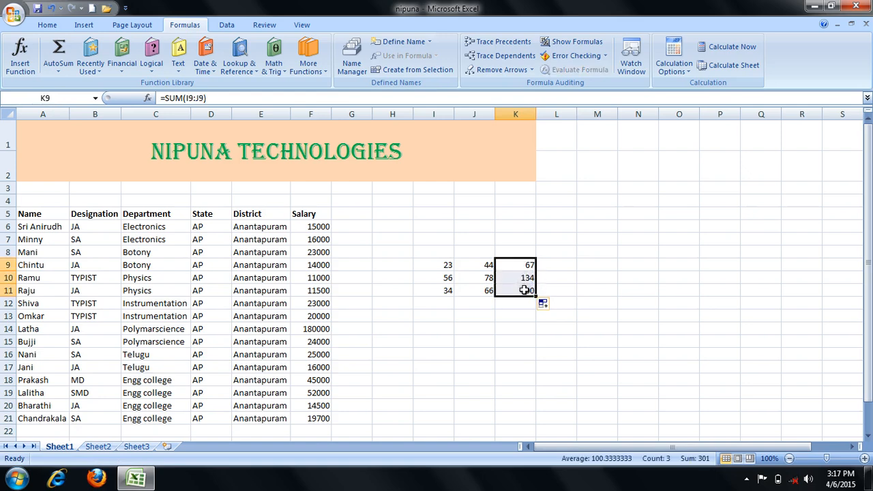
# Step: Clear the sums in K9:K11 and set the calculation option to Manual
pyautogui.press('Delete')
pyautogui.click(521, 277)
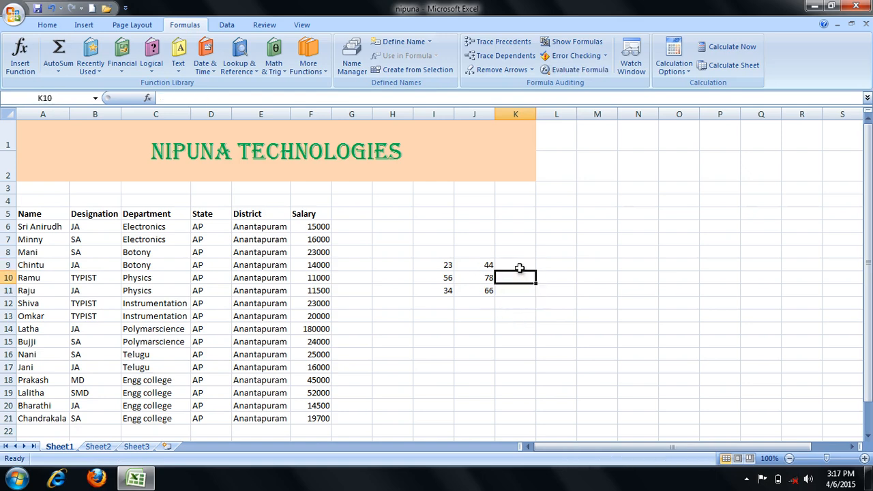
pyautogui.click(674, 66)
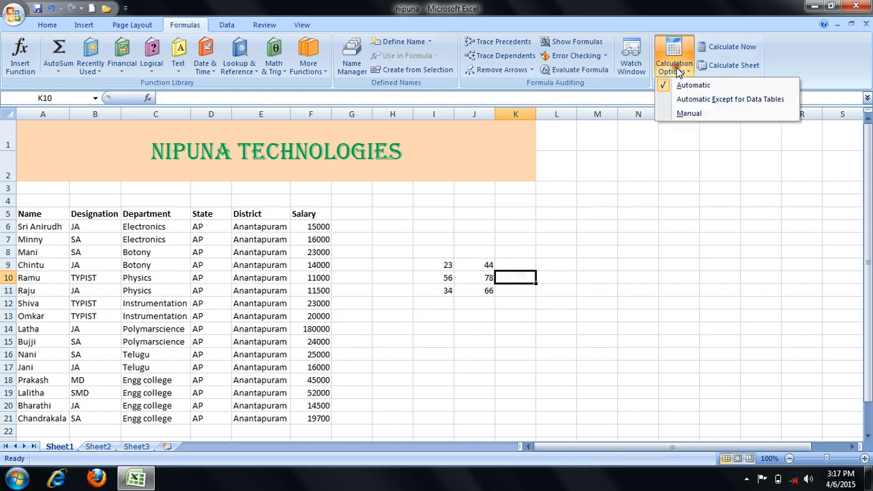
pyautogui.click(689, 114)
# Step: Total I9 and J9 in K9 with AutoSum again and fill the formula down to K11
pyautogui.moveTo(448, 267); pyautogui.dragTo(512, 264)
pyautogui.hotkey('alt', '=')
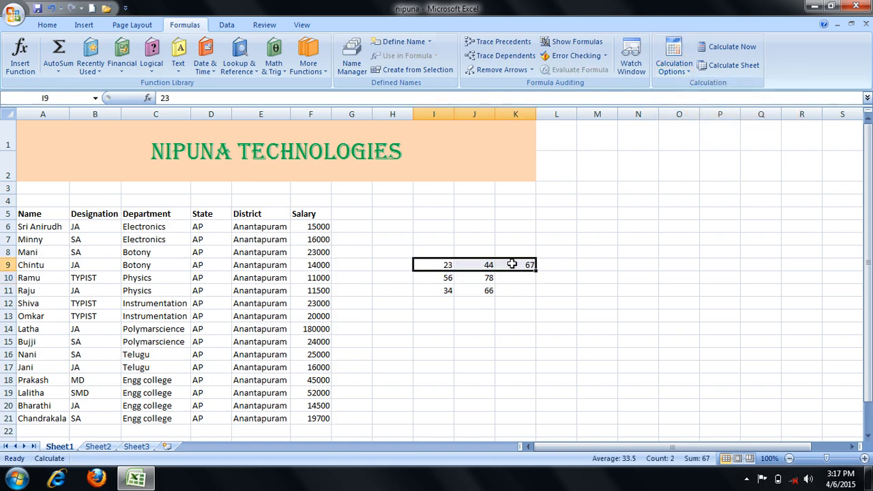
pyautogui.click(512, 288)
pyautogui.click(511, 266)
pyautogui.moveTo(536, 271); pyautogui.dragTo(537, 296)
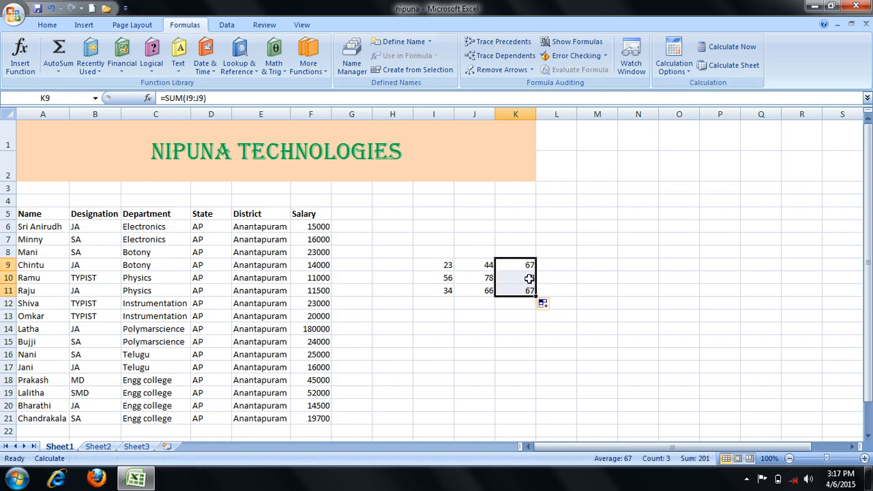
# Step: Check the formulas in K11, K10 and K9, and set the calculation option back to Automatic
pyautogui.click(529, 291)
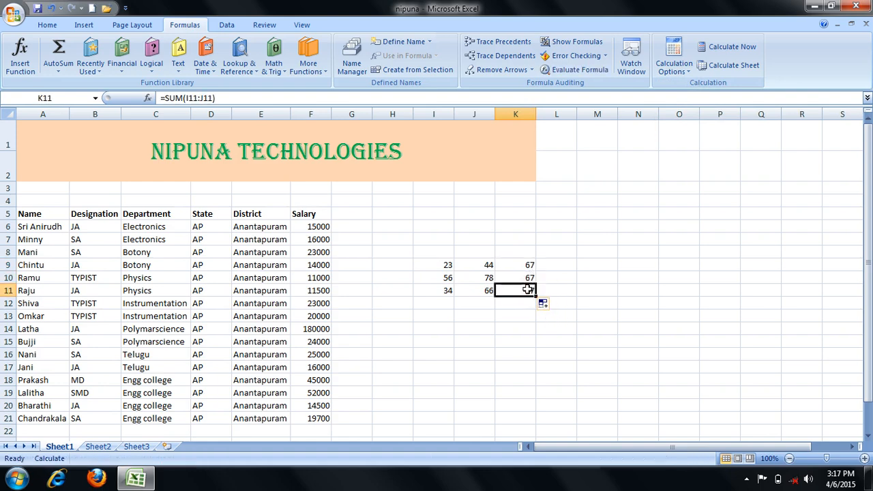
pyautogui.click(529, 279)
pyautogui.click(523, 264)
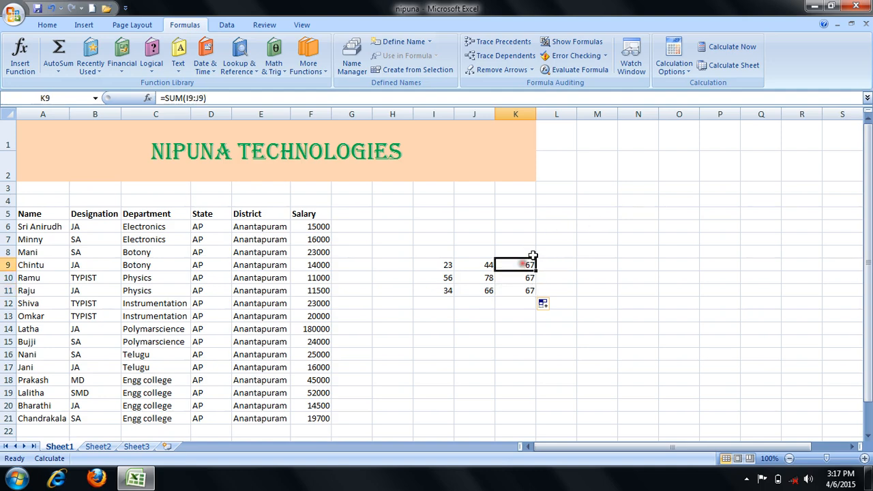
pyautogui.click(689, 69)
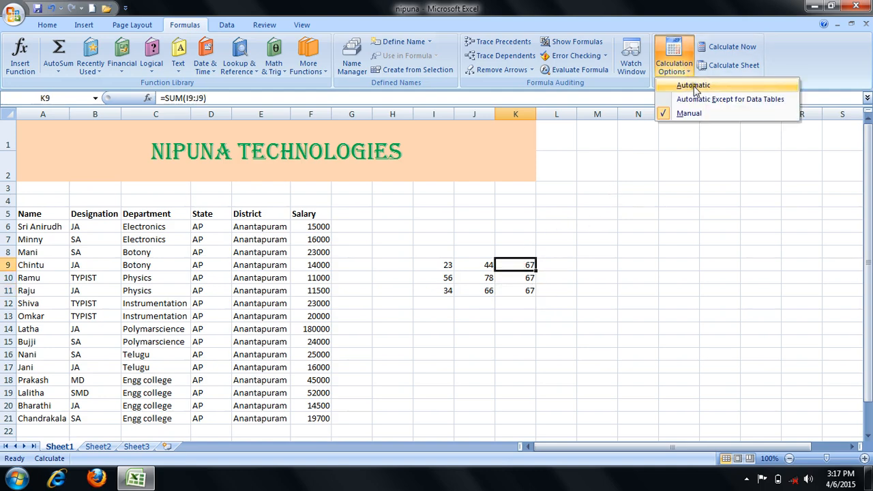
pyautogui.click(695, 87)
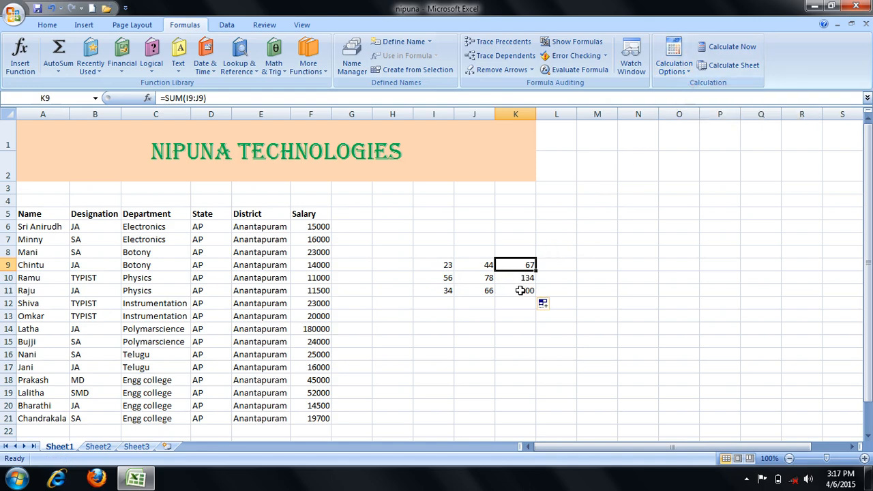
# Step: Delete the sample numbers and sums in the range I9:K12 and minimize the workbook window to the desktop
pyautogui.moveTo(442, 266); pyautogui.dragTo(532, 305)
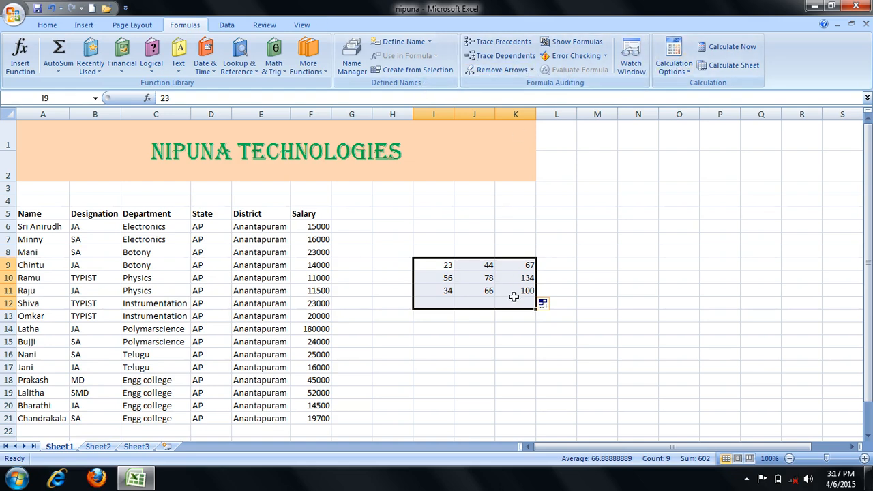
pyautogui.press('Delete')
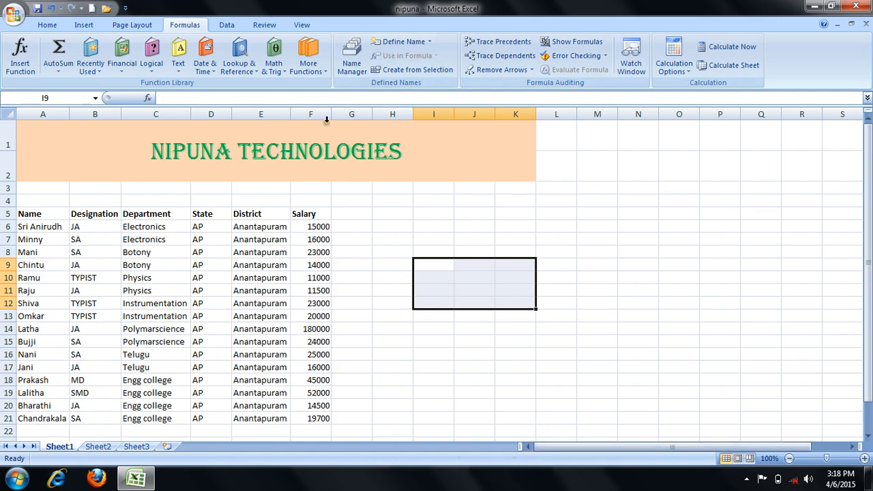
pyautogui.click(816, 7)
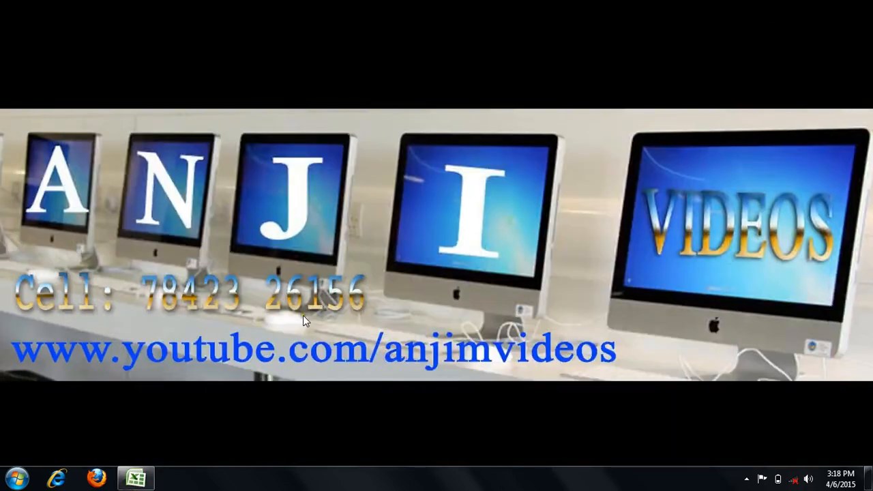